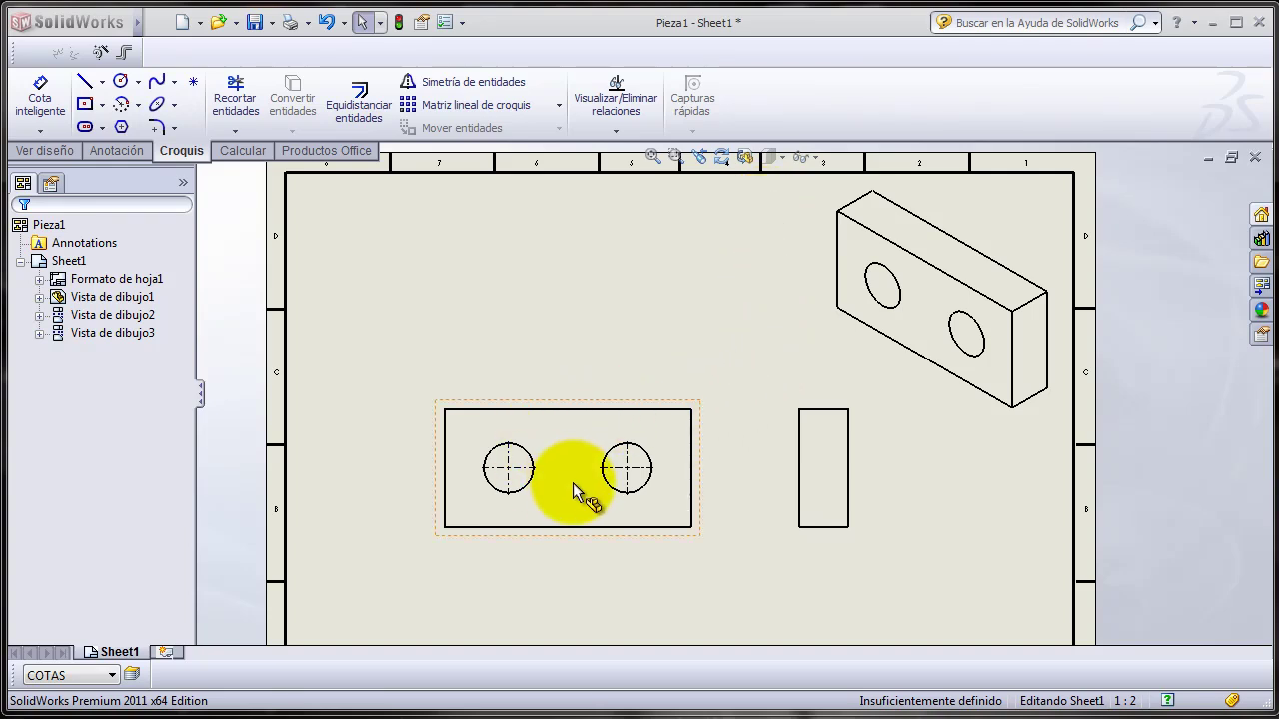
- Zoom in on the plate's front view with its two holes and clear the selection
scroll(570, 420, down, 3)
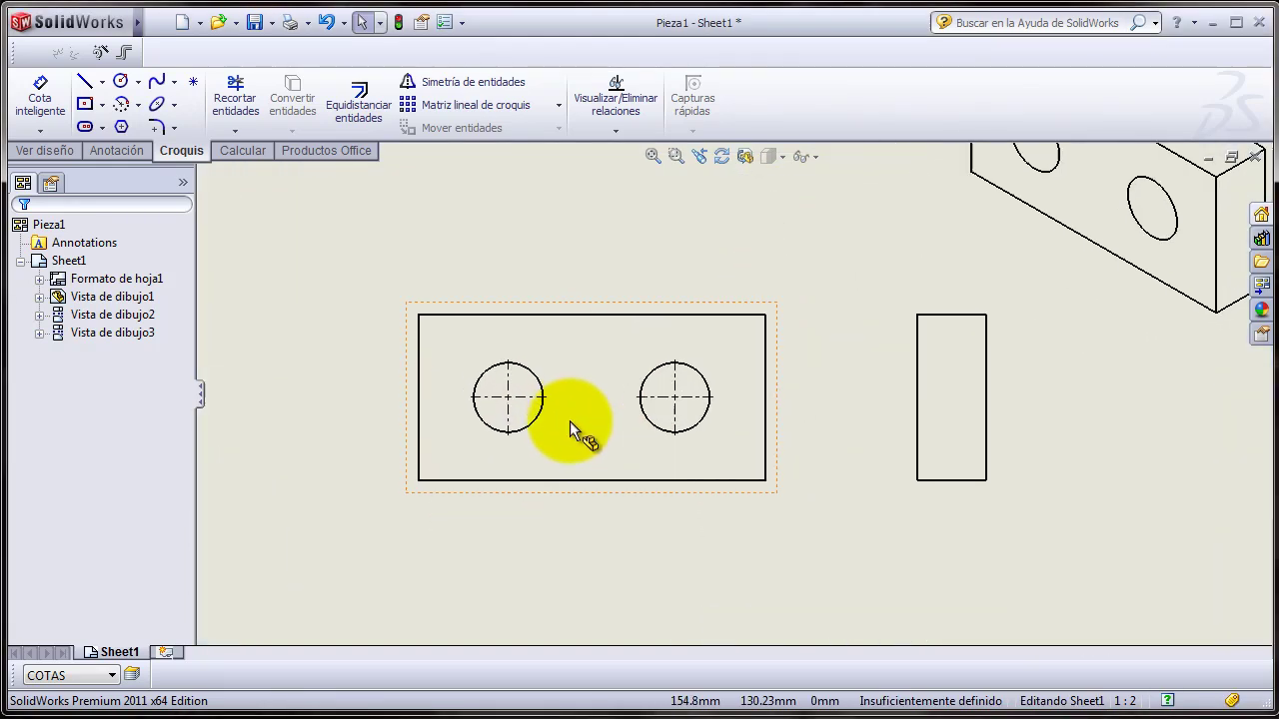
scroll(624, 408, down, 1)
scroll(639, 390, down, 1)
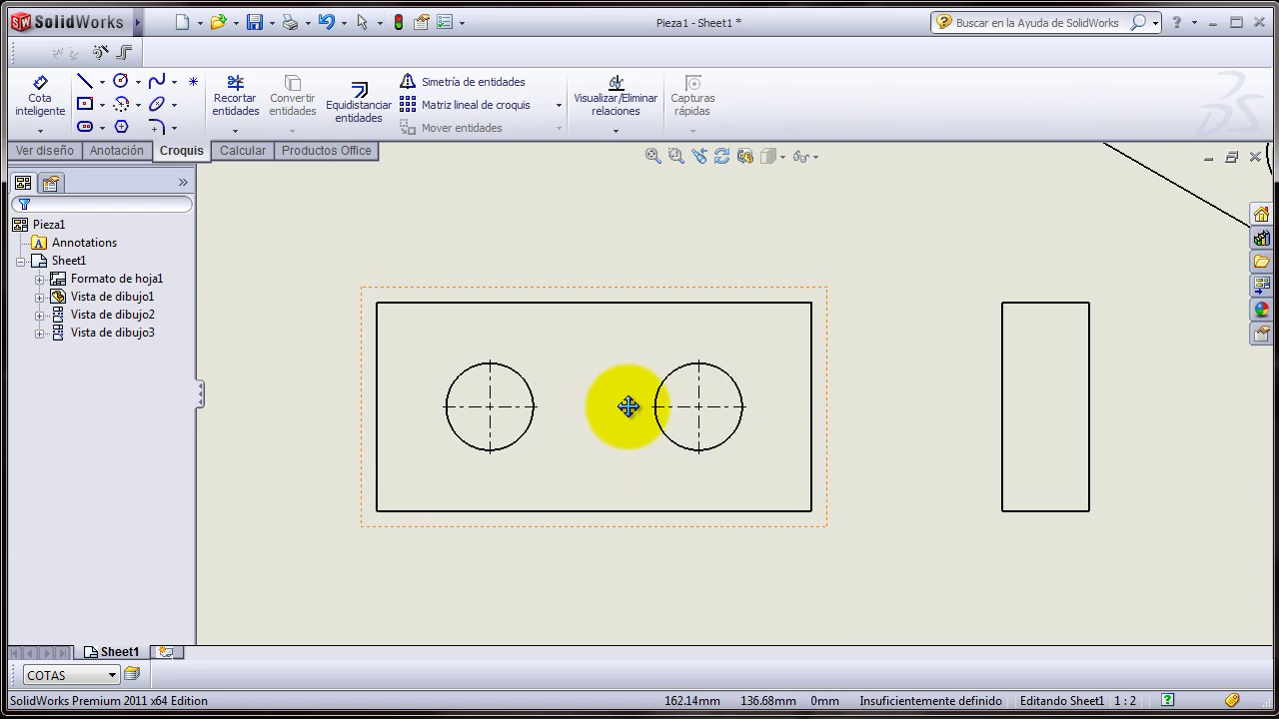
click(581, 251)
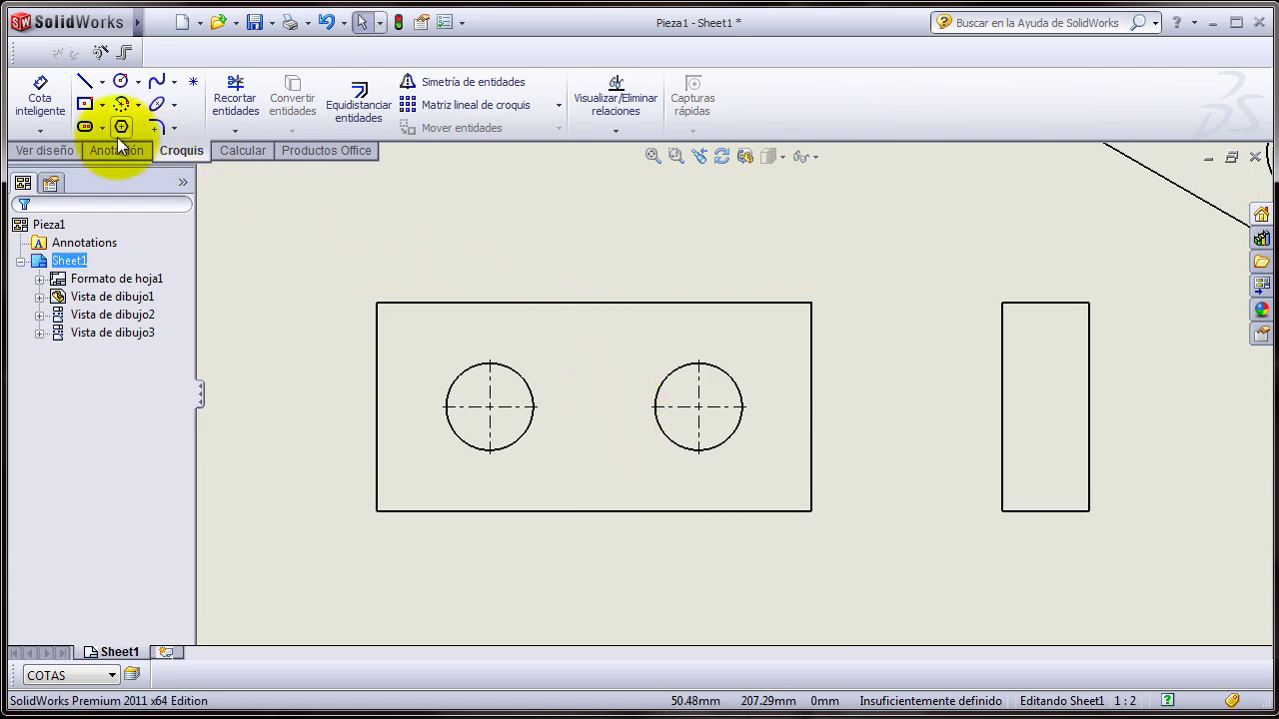
- Dimension the front view's bottom edge as 250 with Cota inteligente, placed below the plate
click(49, 112)
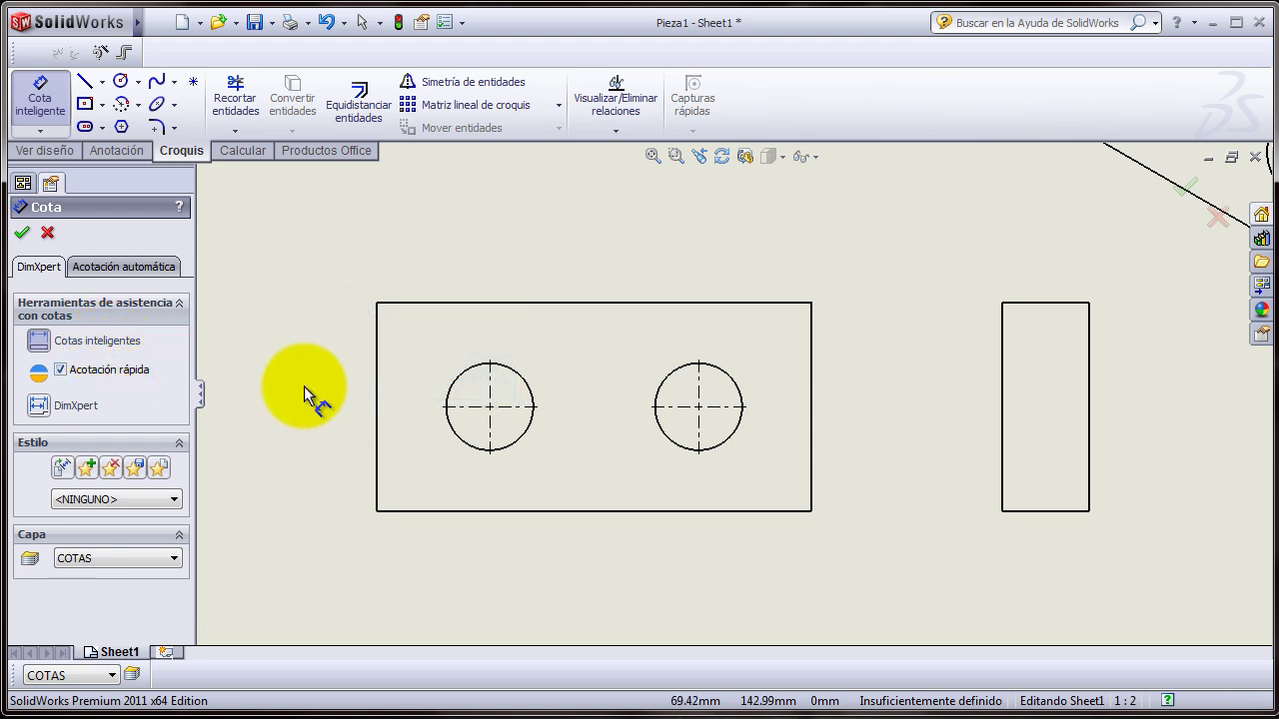
click(602, 512)
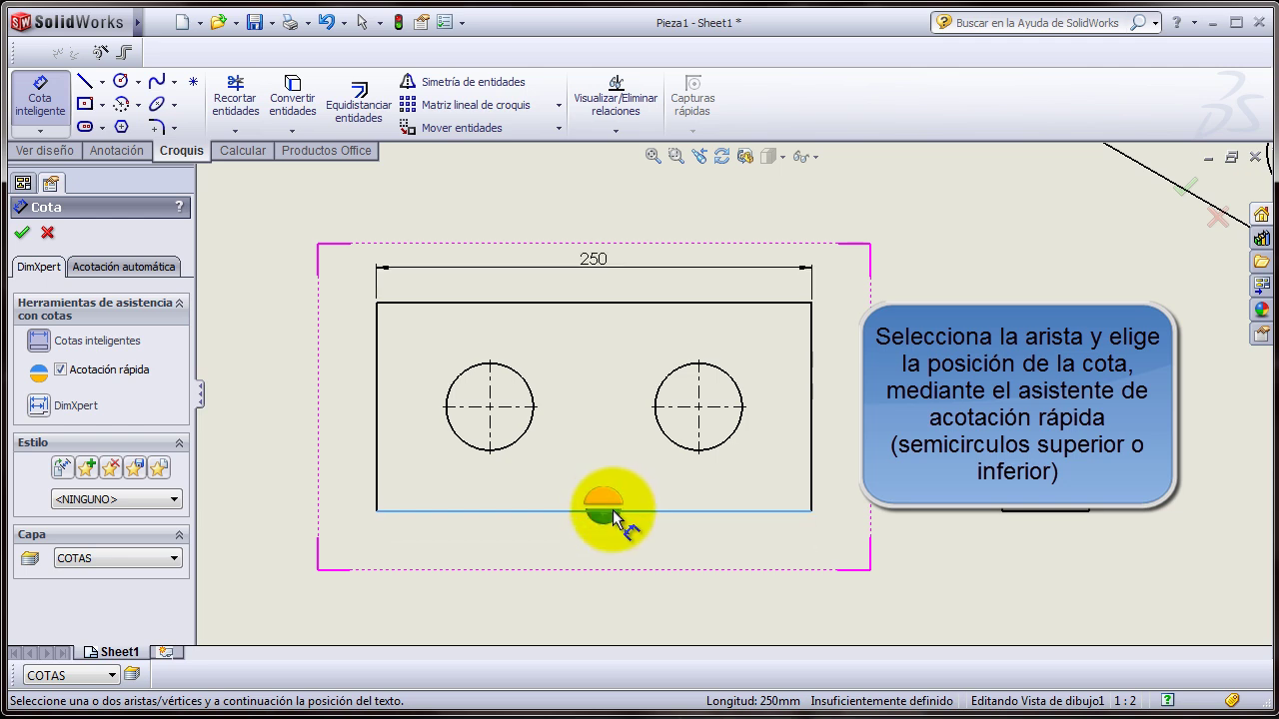
click(607, 520)
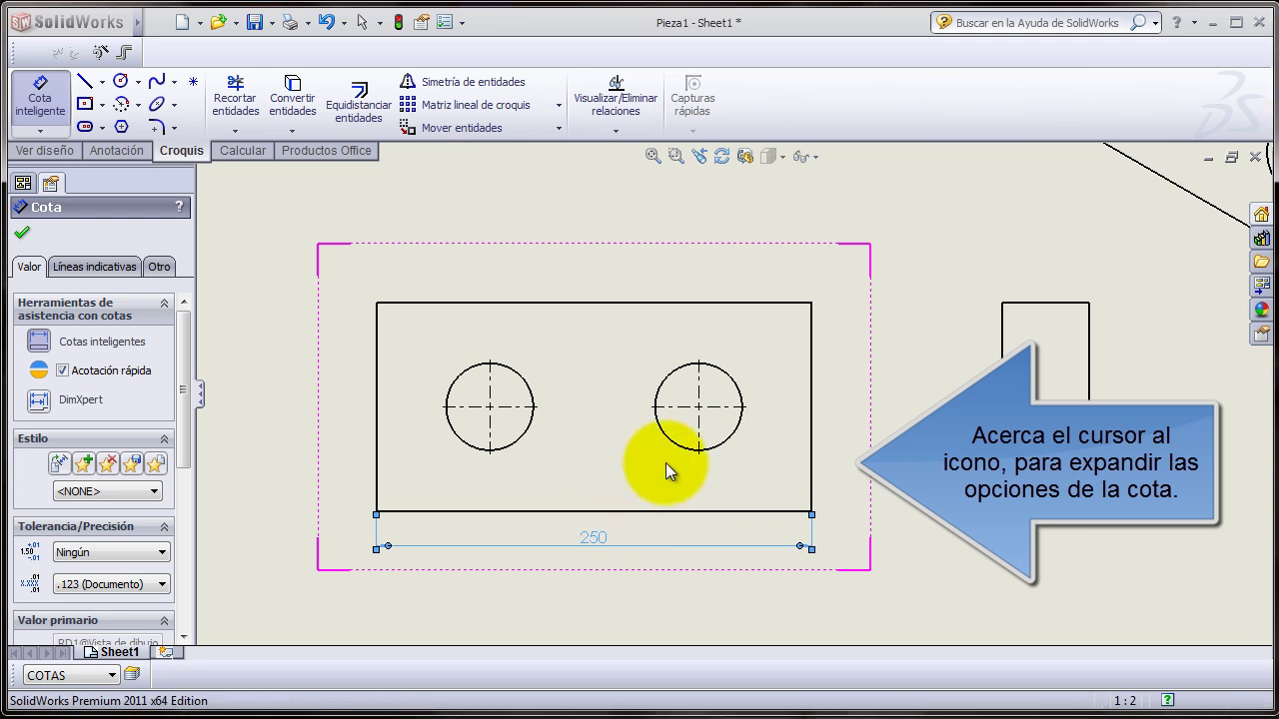
mouse_move(664, 468)
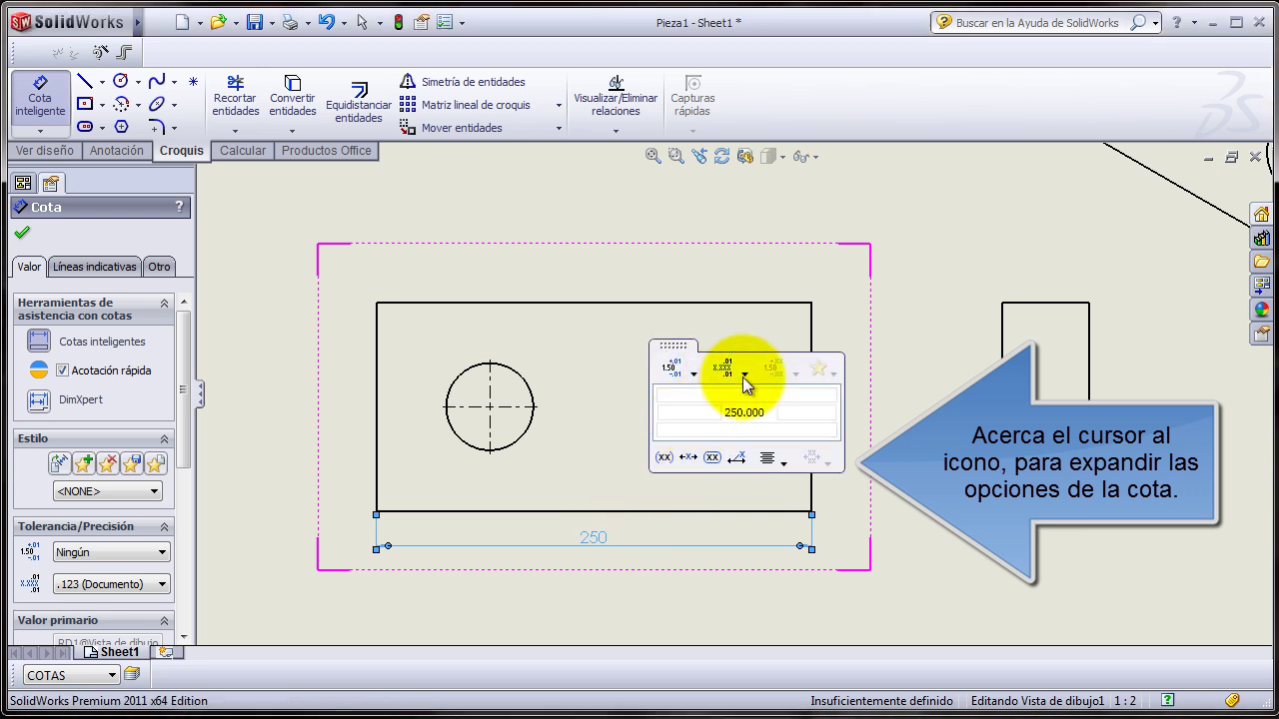
click(742, 376)
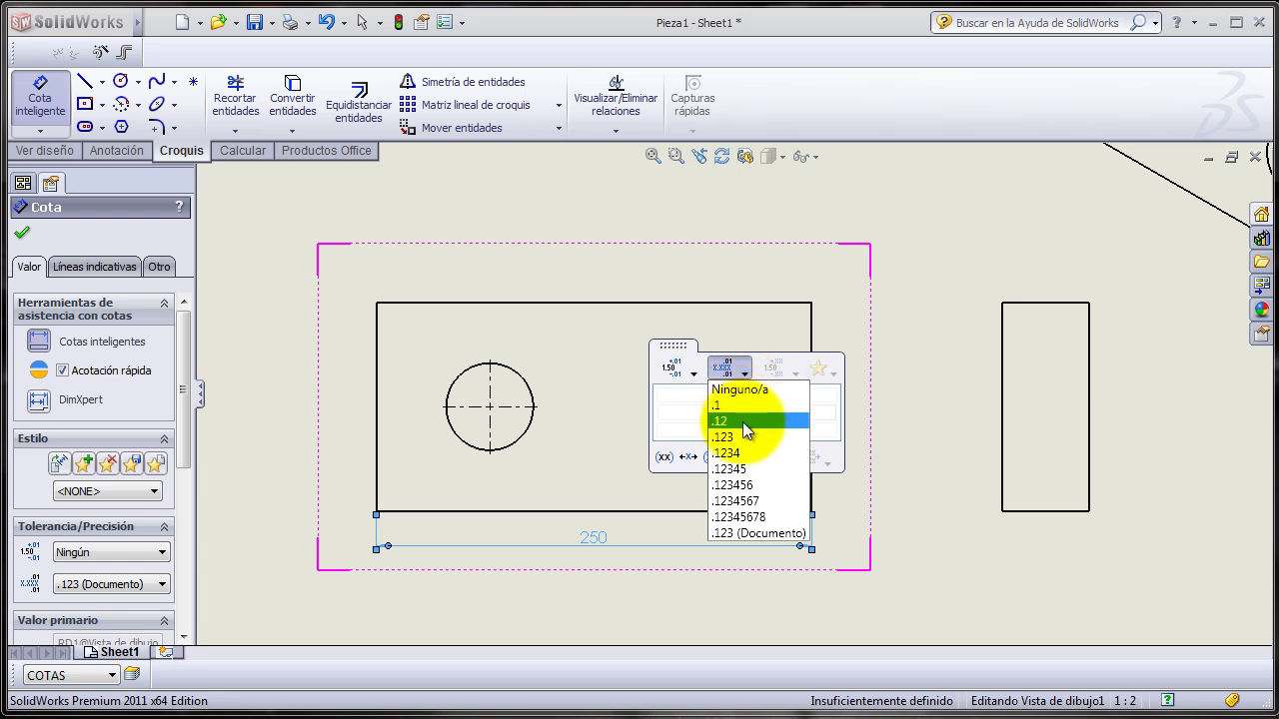
click(750, 486)
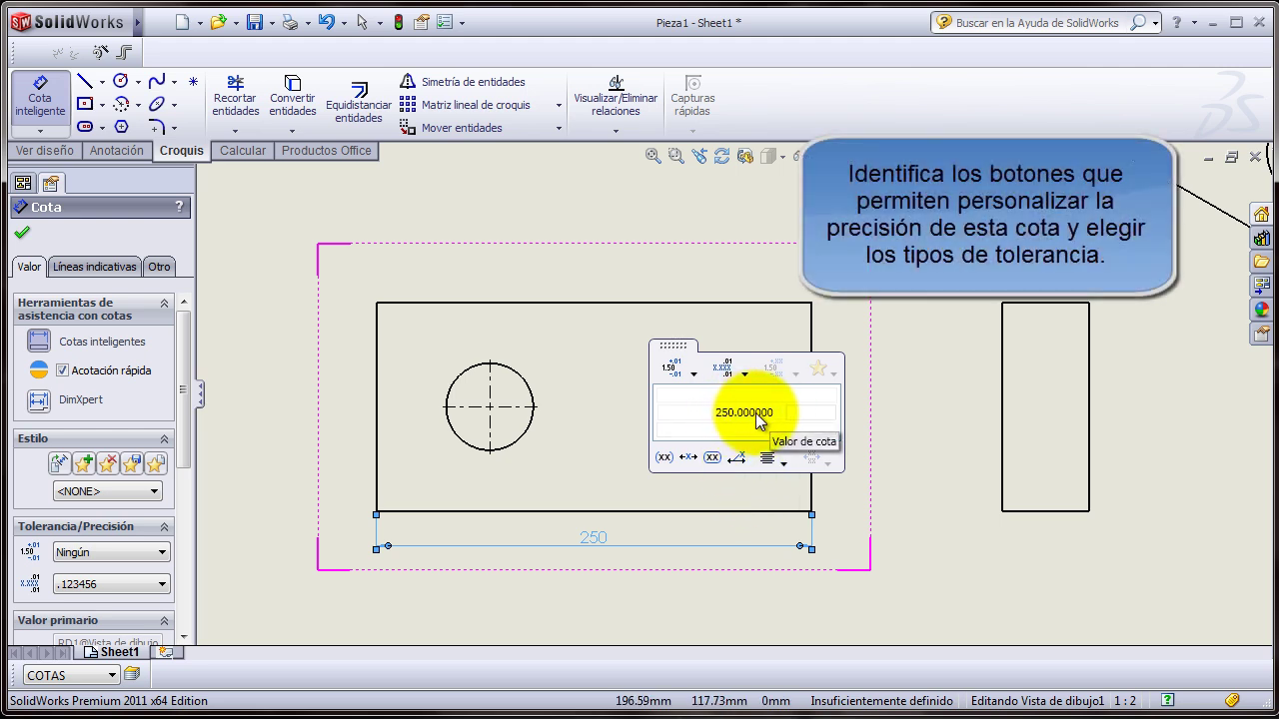
click(744, 377)
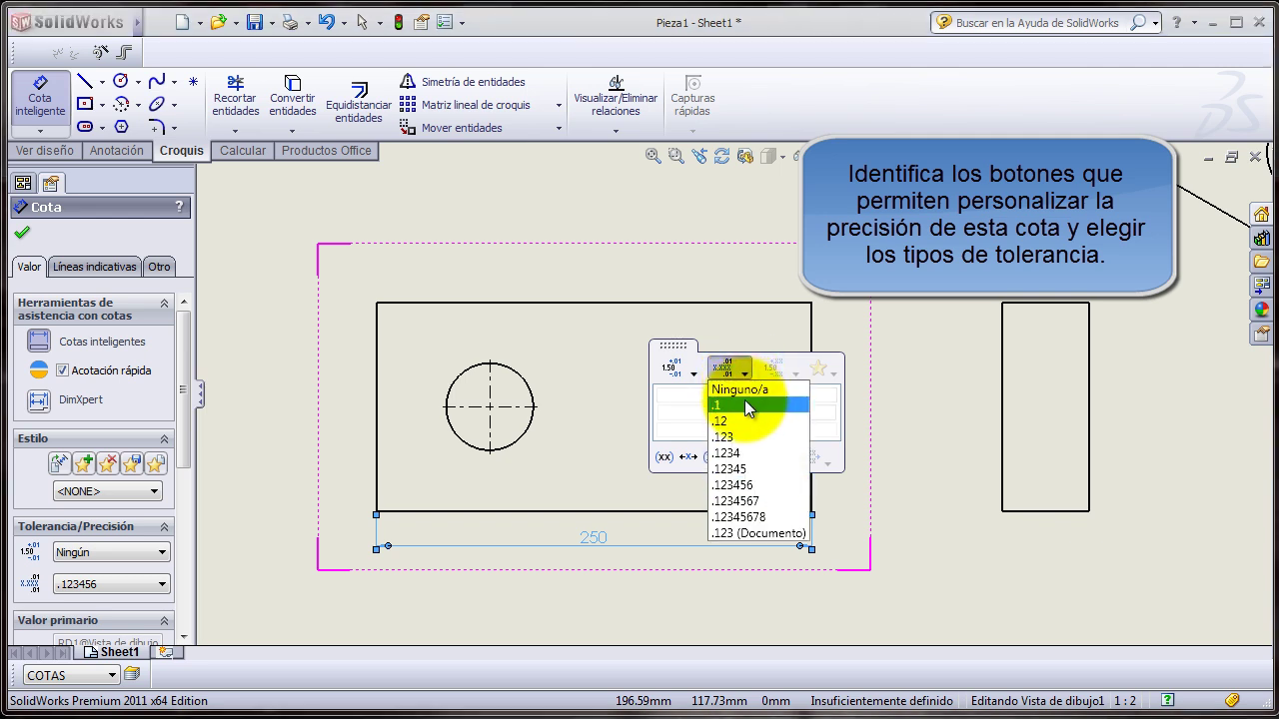
click(745, 404)
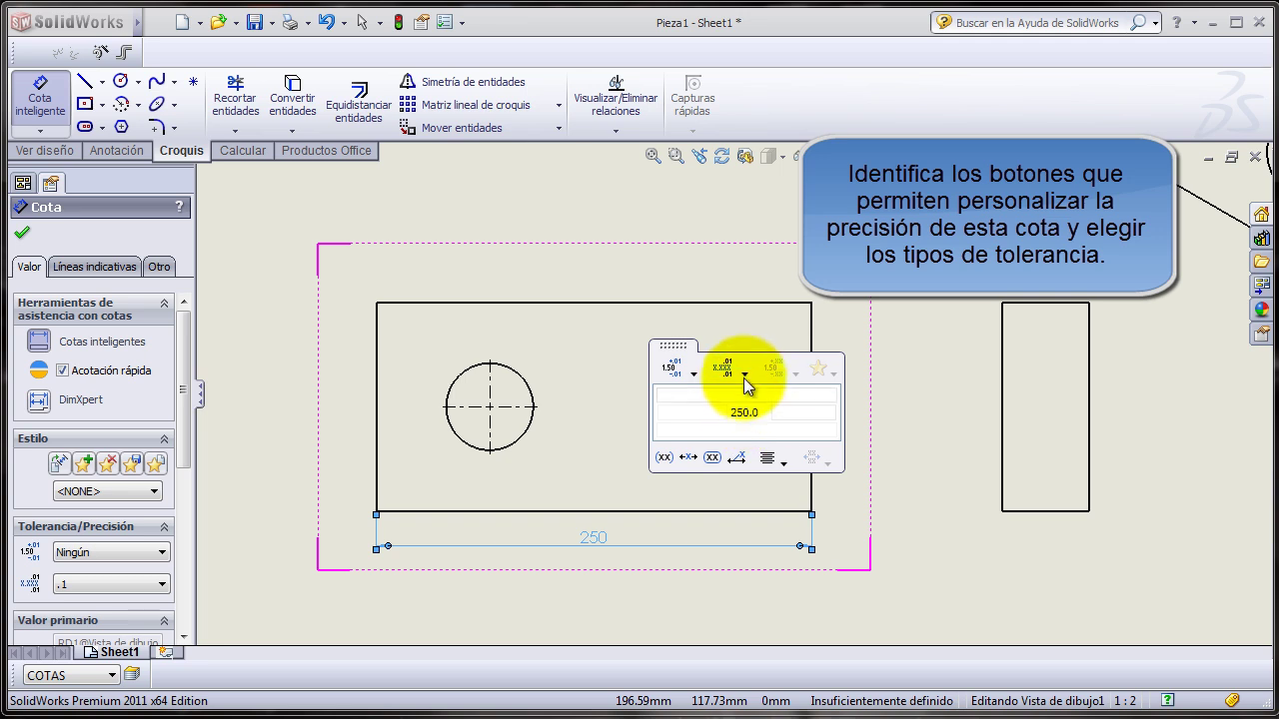
click(744, 375)
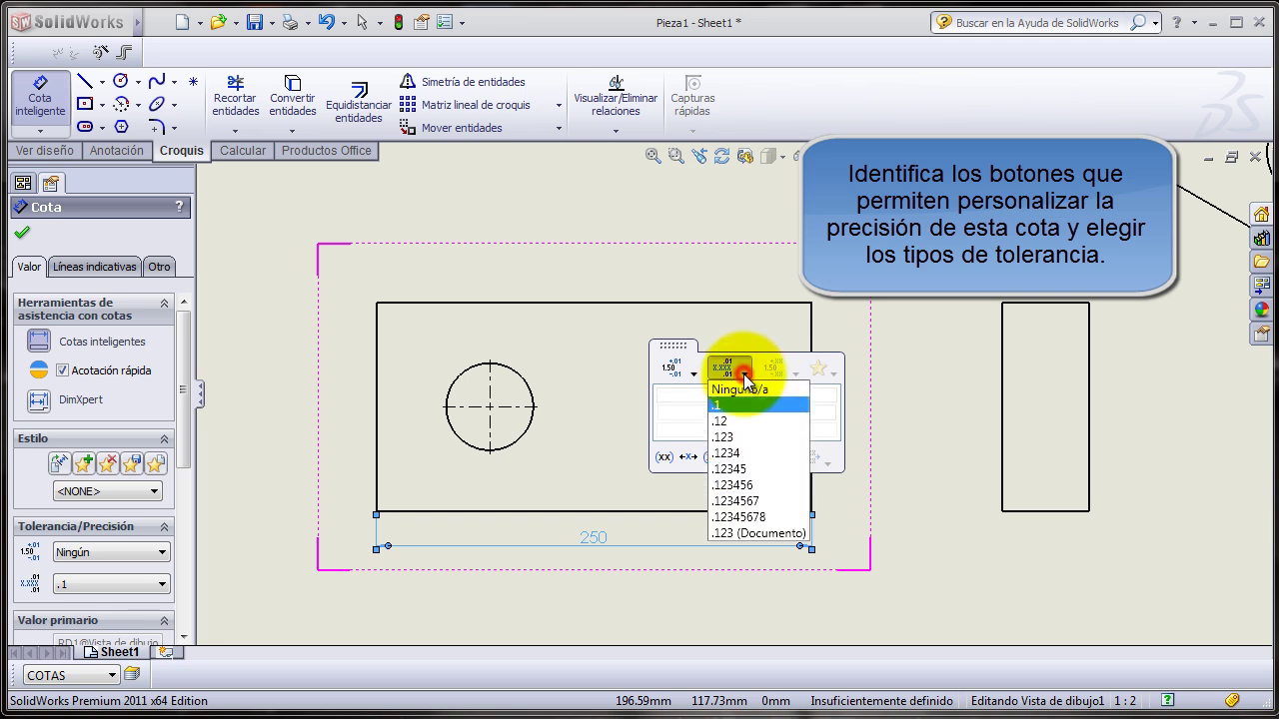
click(764, 535)
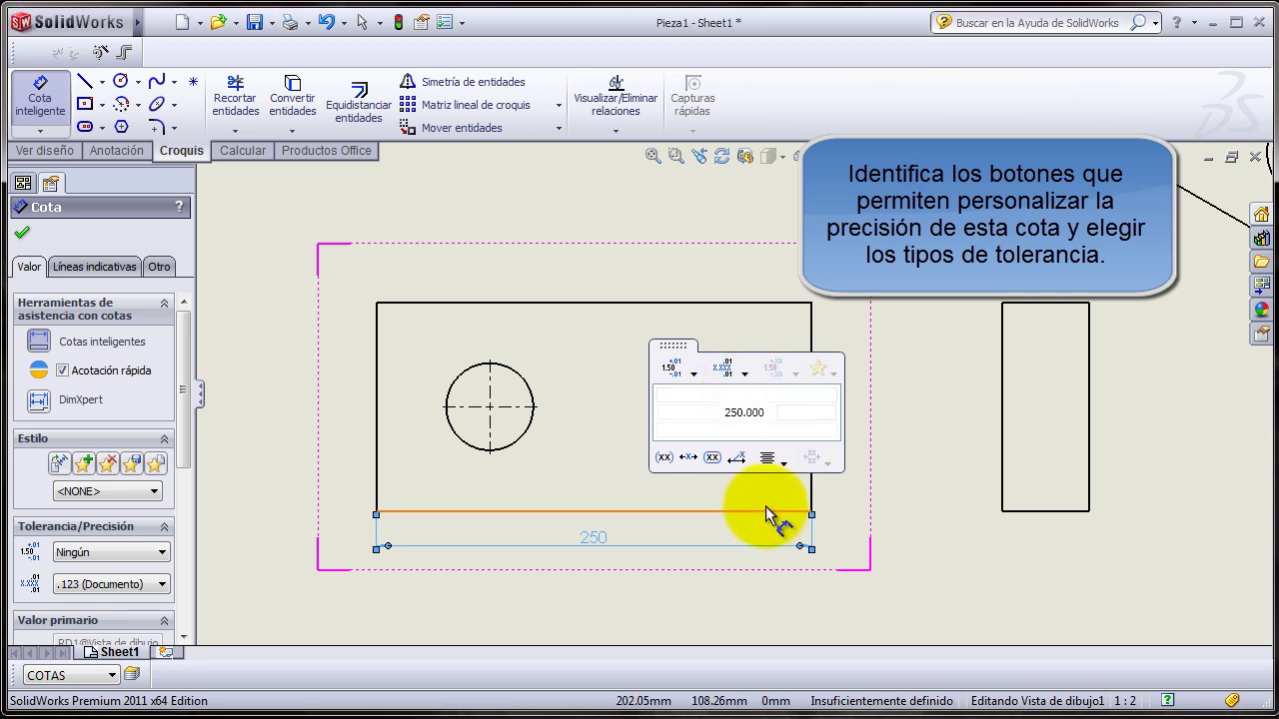
- Give the 250 width a Bilateral tolerance with +0.1 upper and -0.2 lower values
click(697, 374)
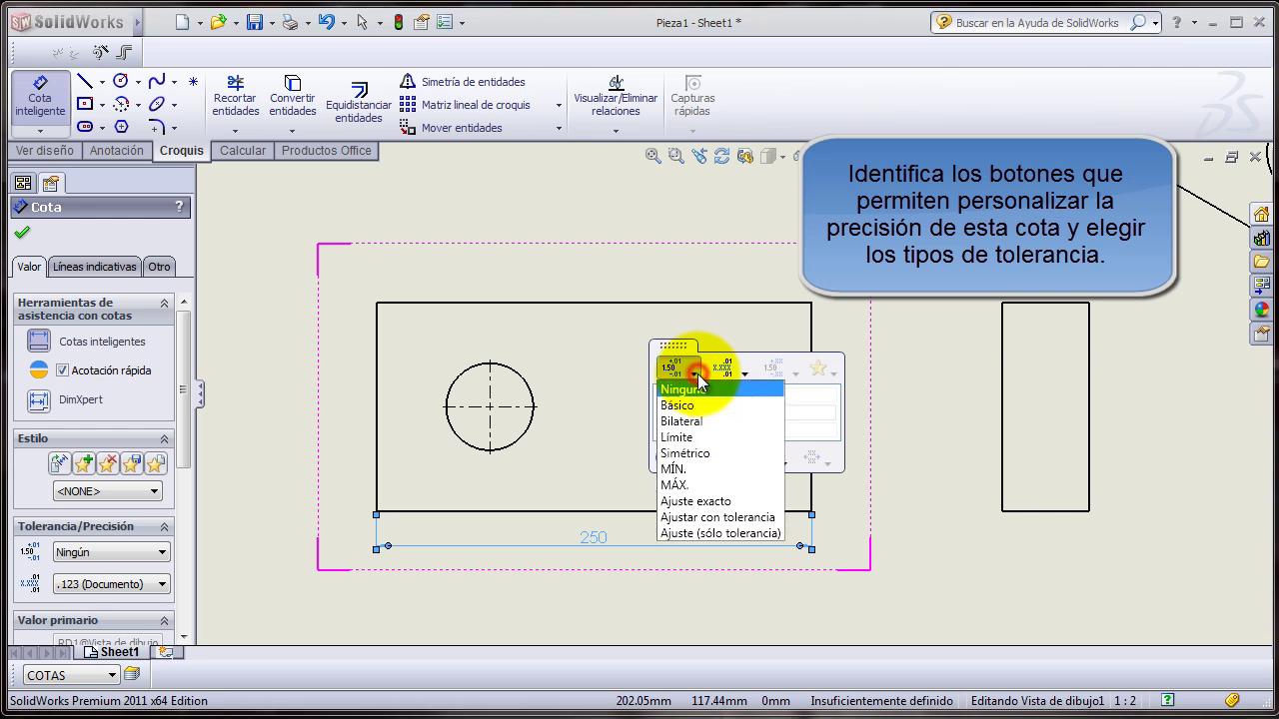
click(707, 424)
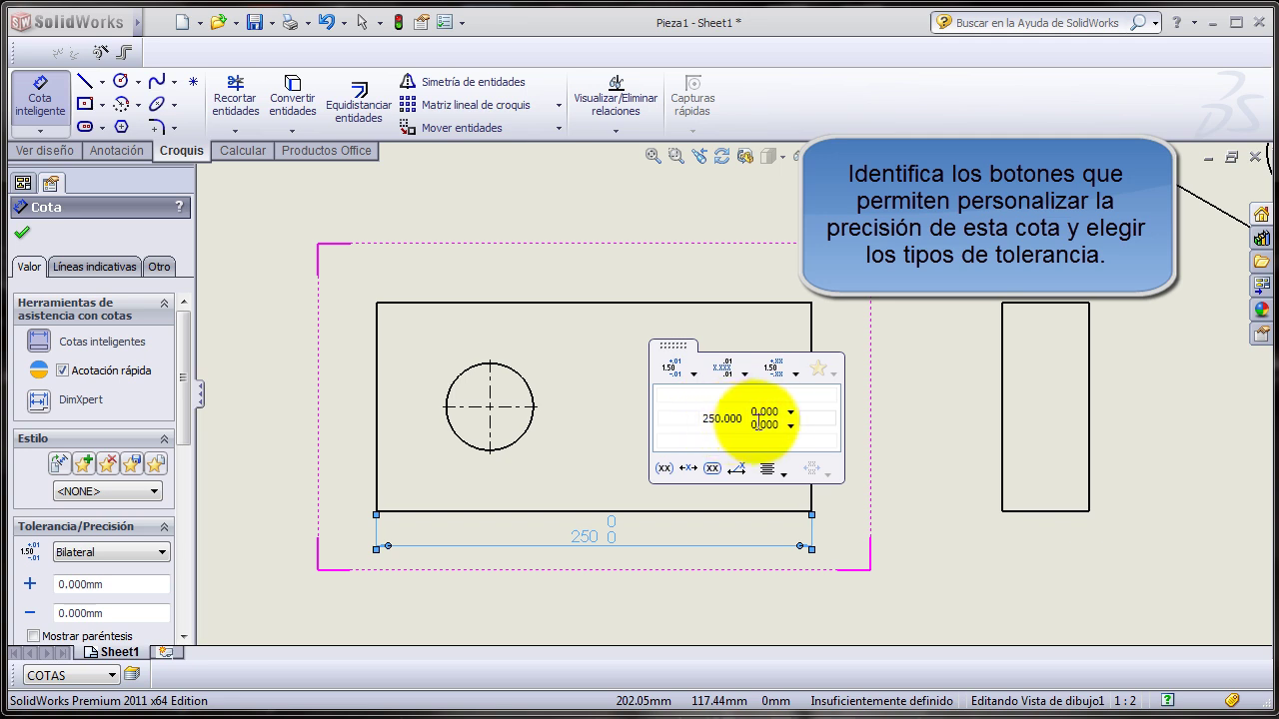
click(789, 412)
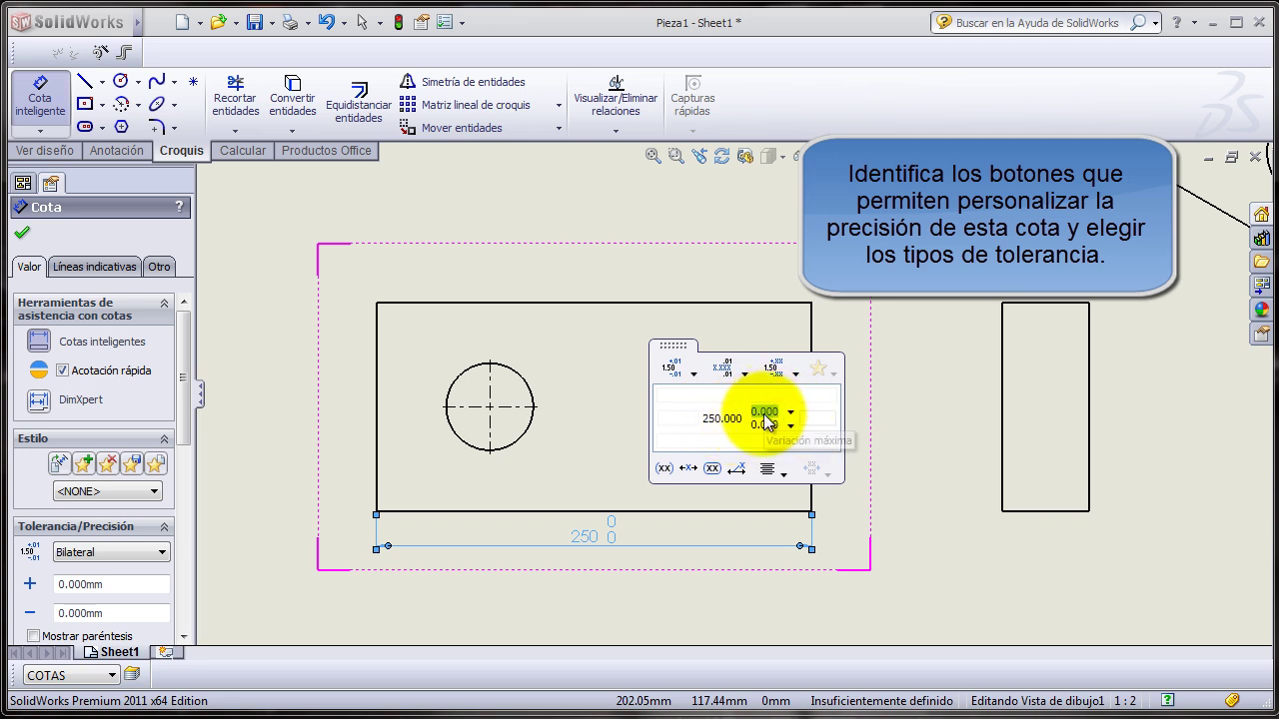
click(764, 413)
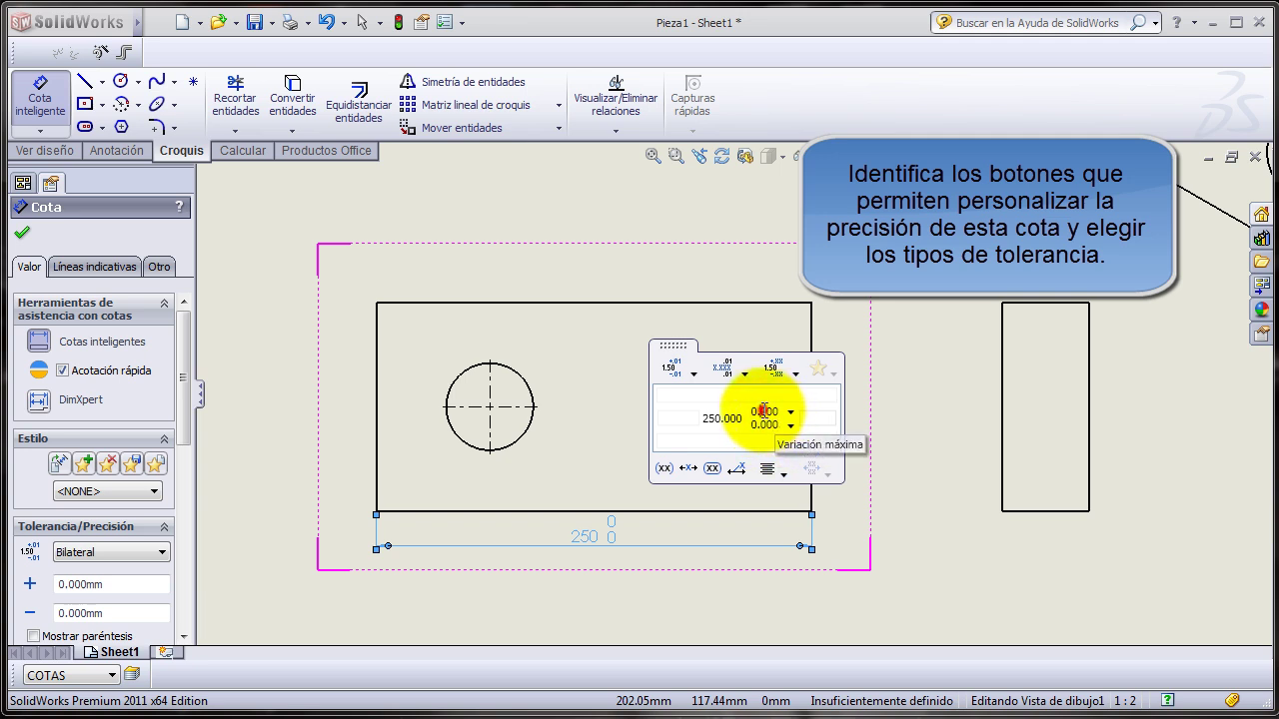
click(764, 410)
text(0.1)
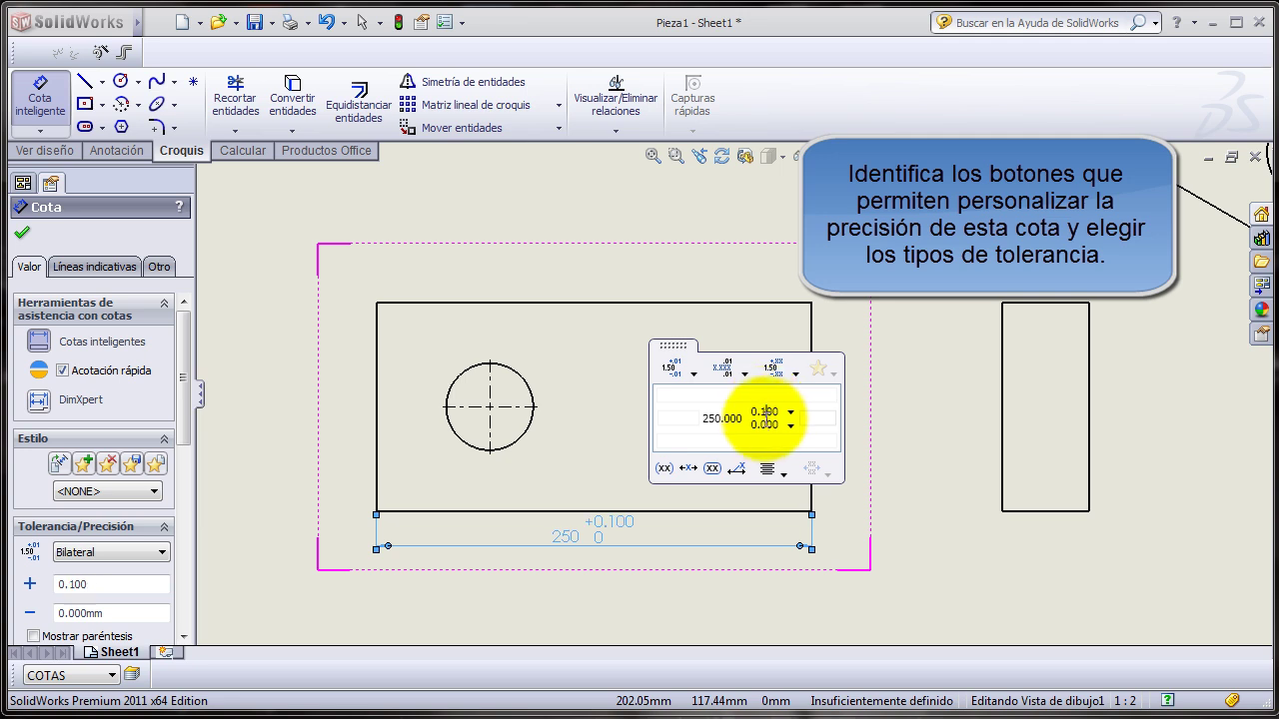
click(763, 424)
text(-0.200)
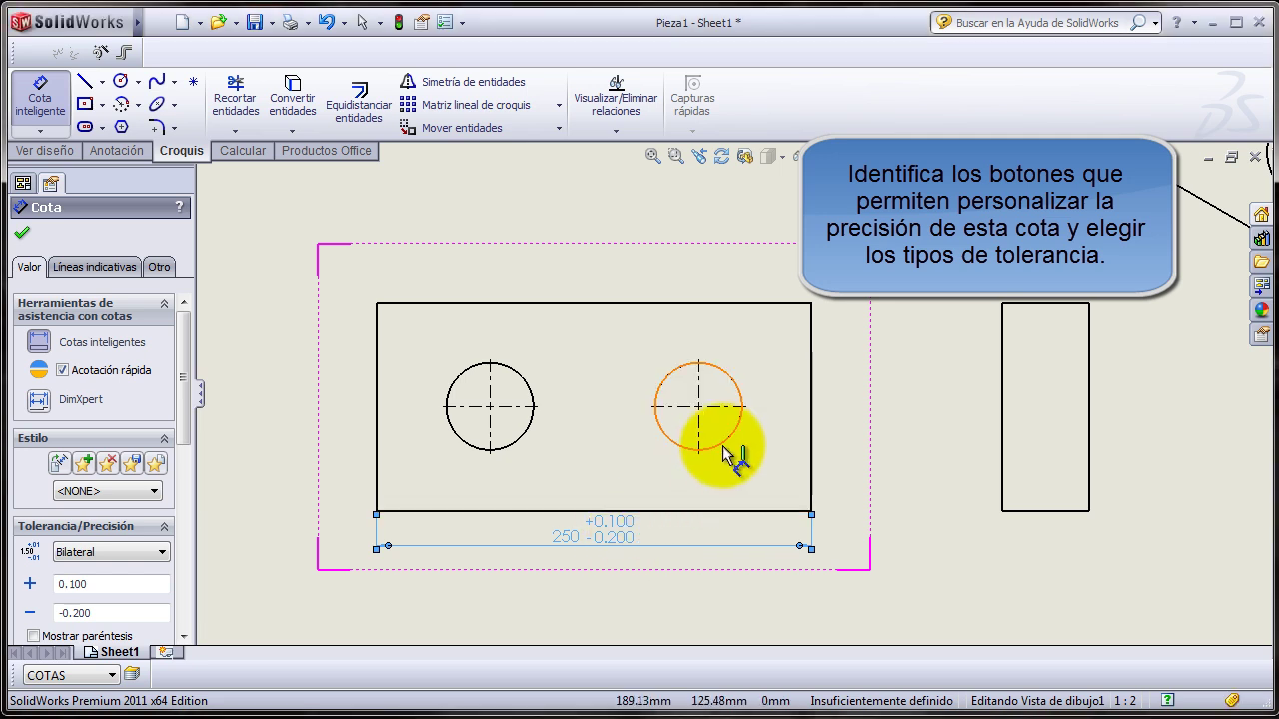
click(590, 535)
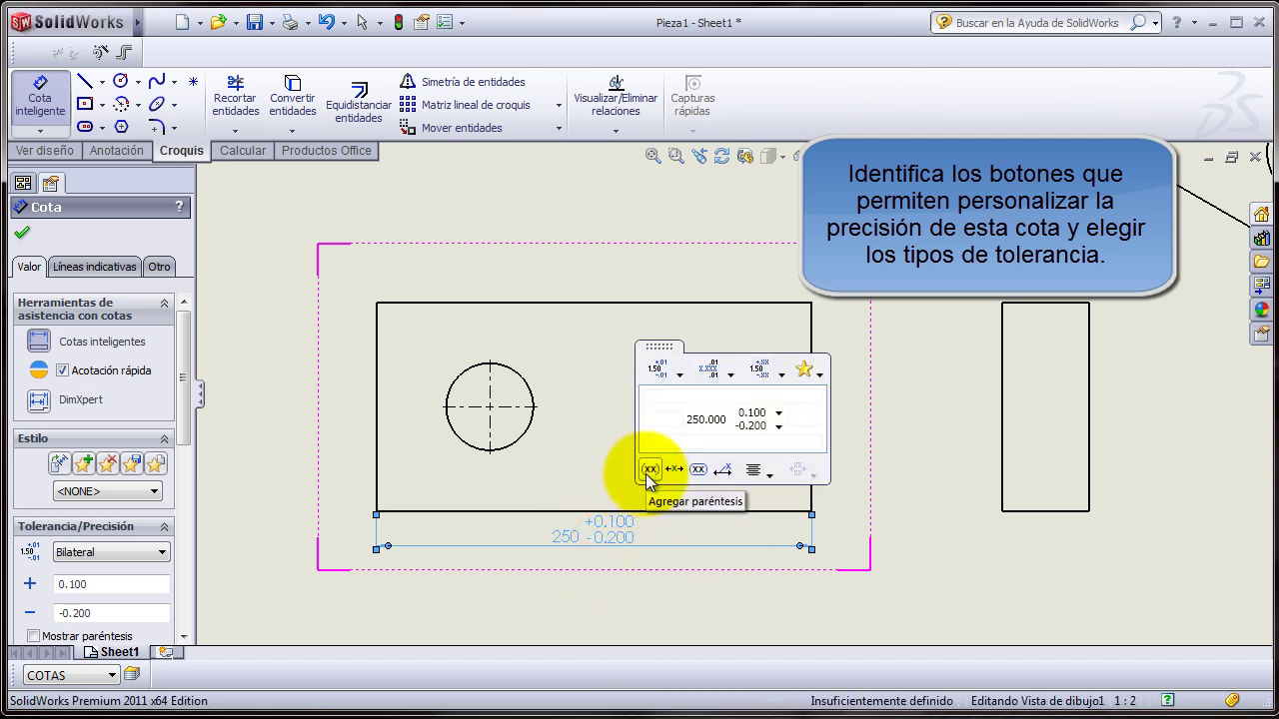
- Try six and eight decimal tolerance precision, then settle on Igual que nominal (Documento)
click(779, 372)
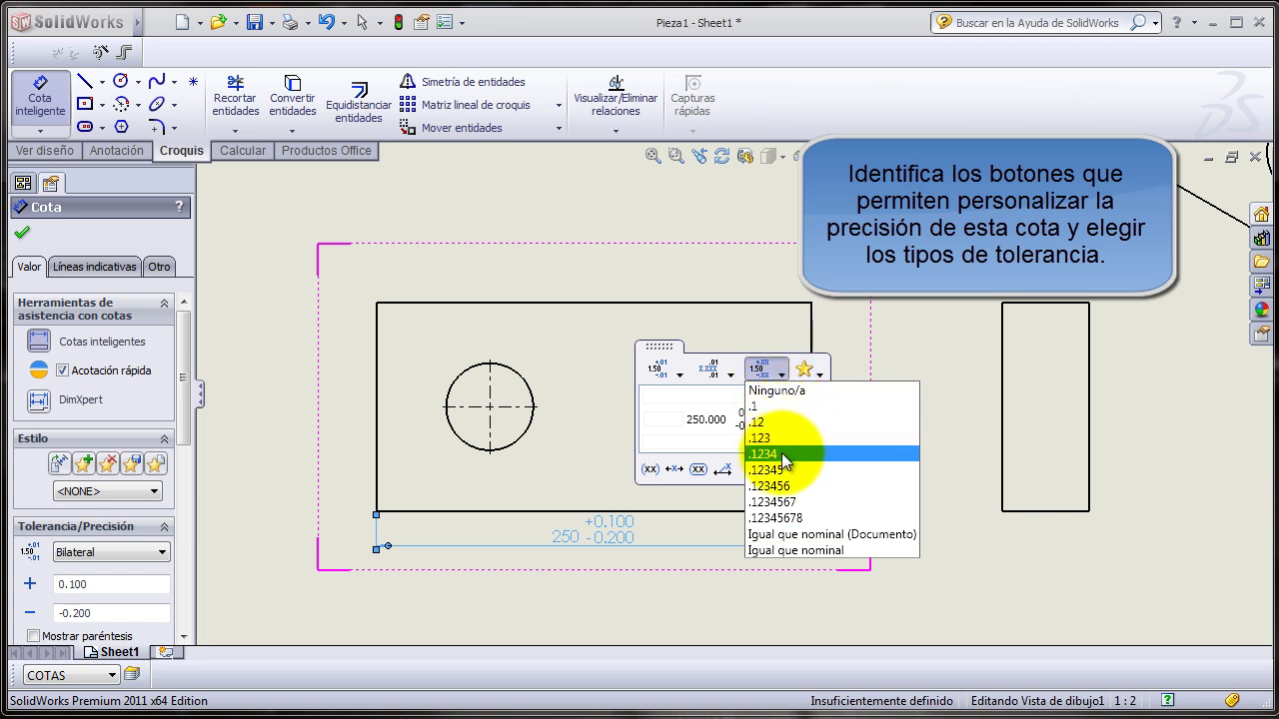
click(798, 491)
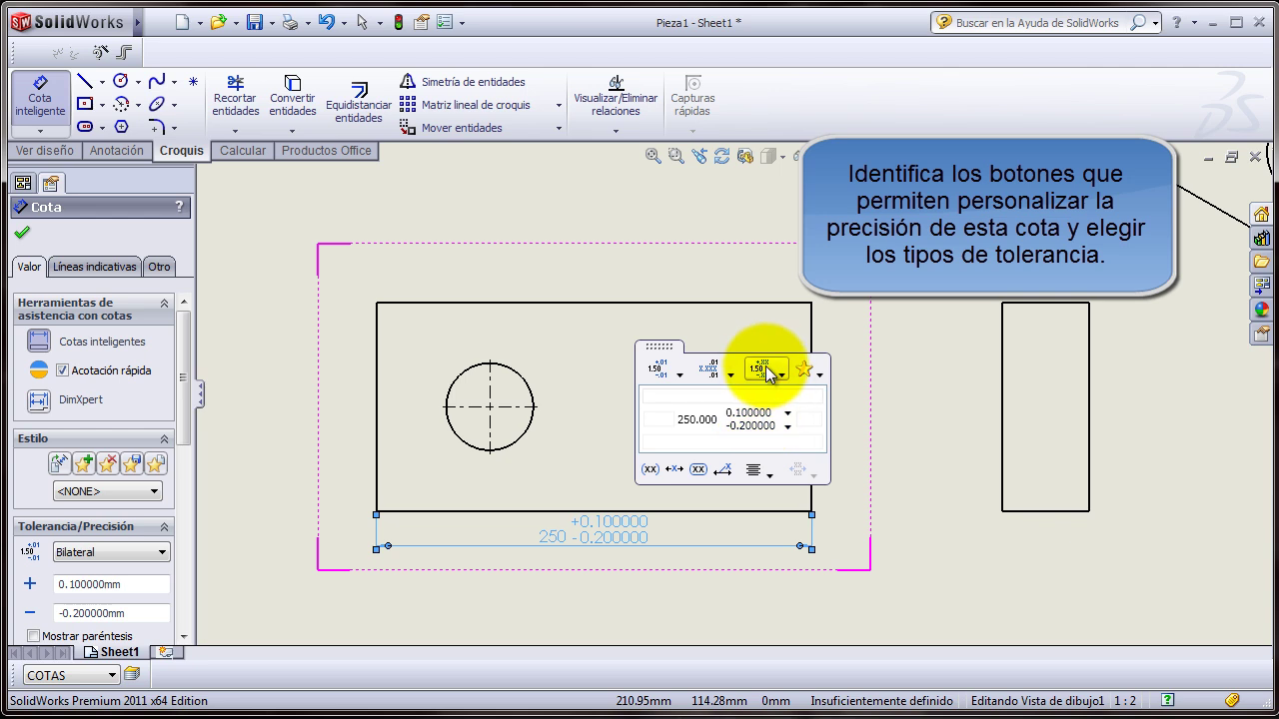
click(765, 366)
click(799, 518)
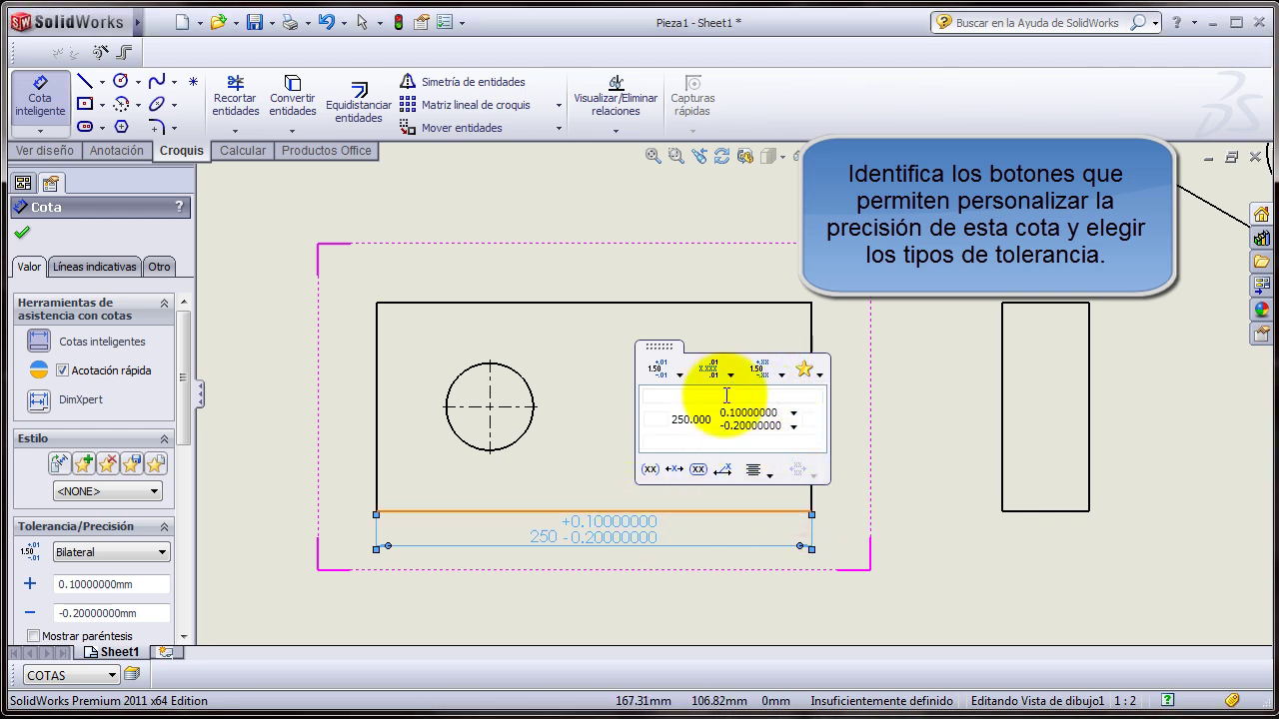
click(765, 367)
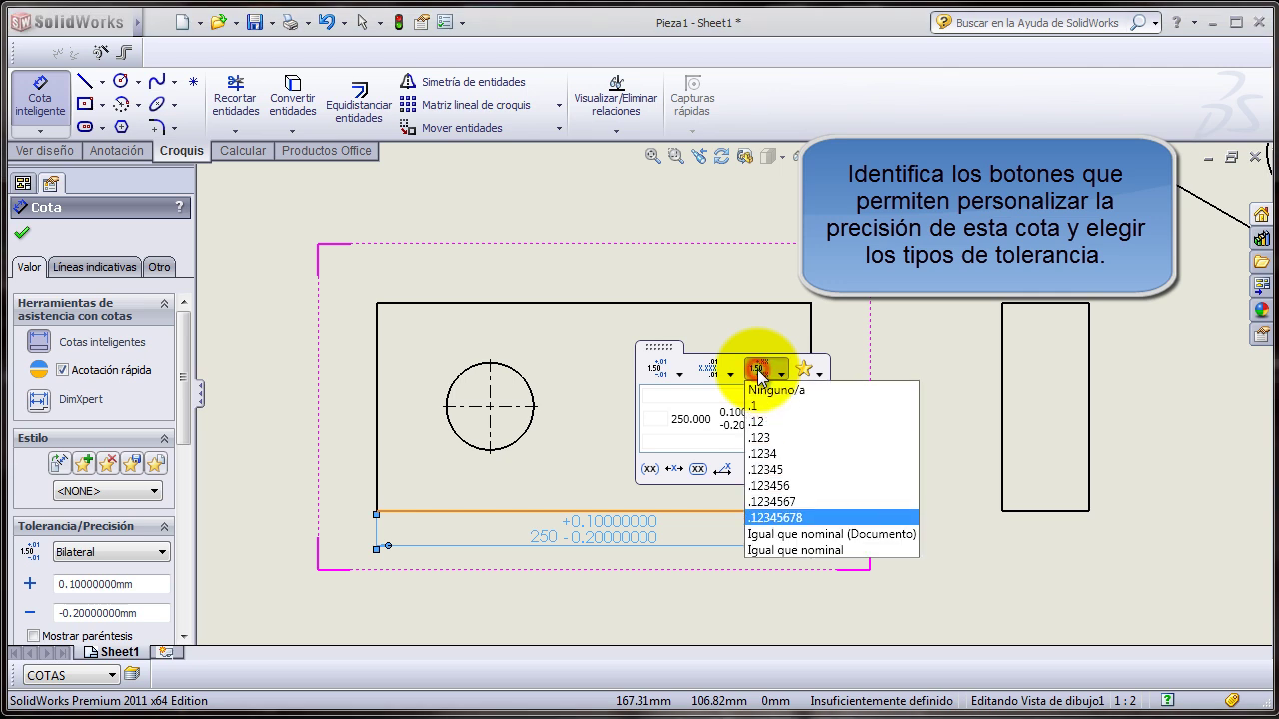
click(830, 536)
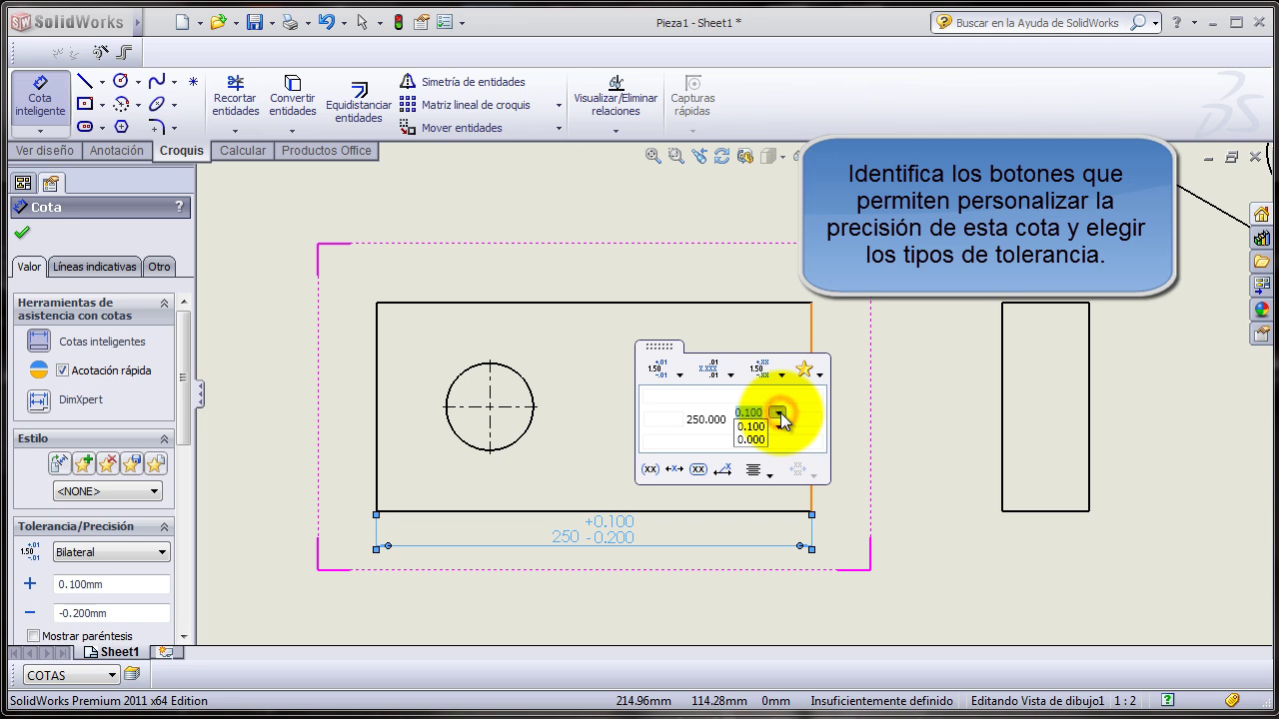
- Set the tolerance type to Ninguno so the width reads plain 250, and select the left edge
click(678, 374)
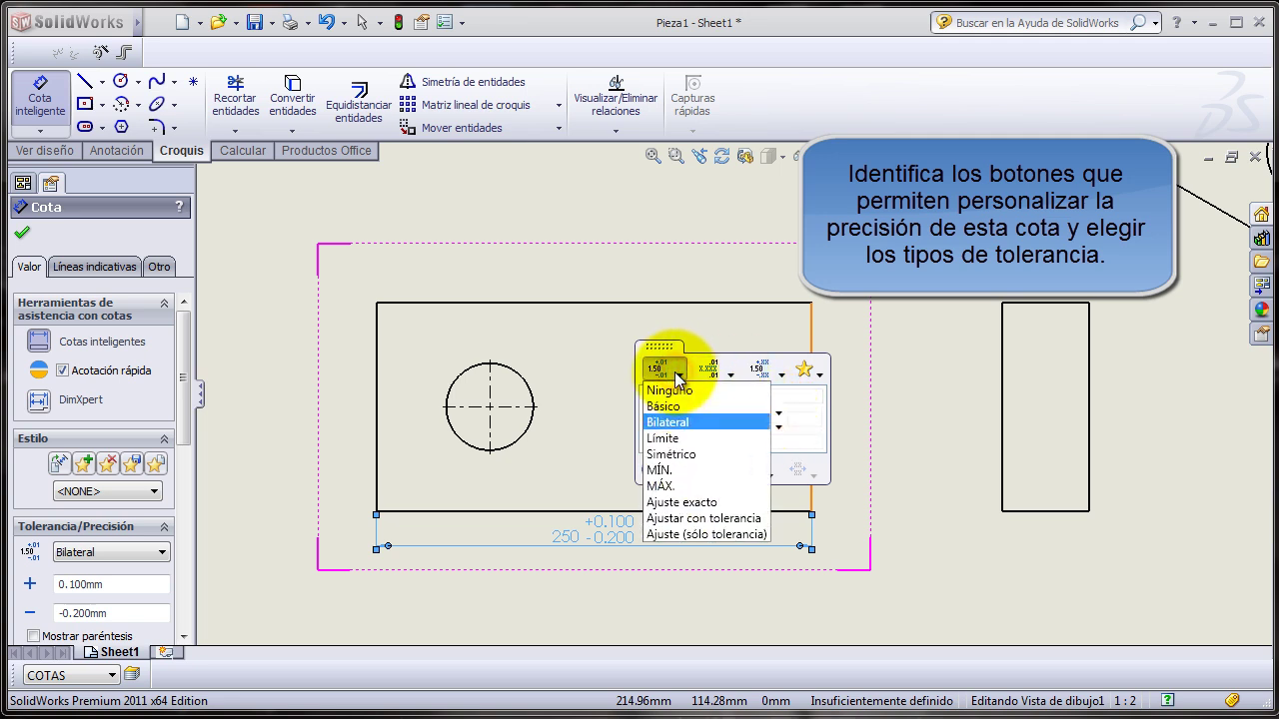
click(675, 388)
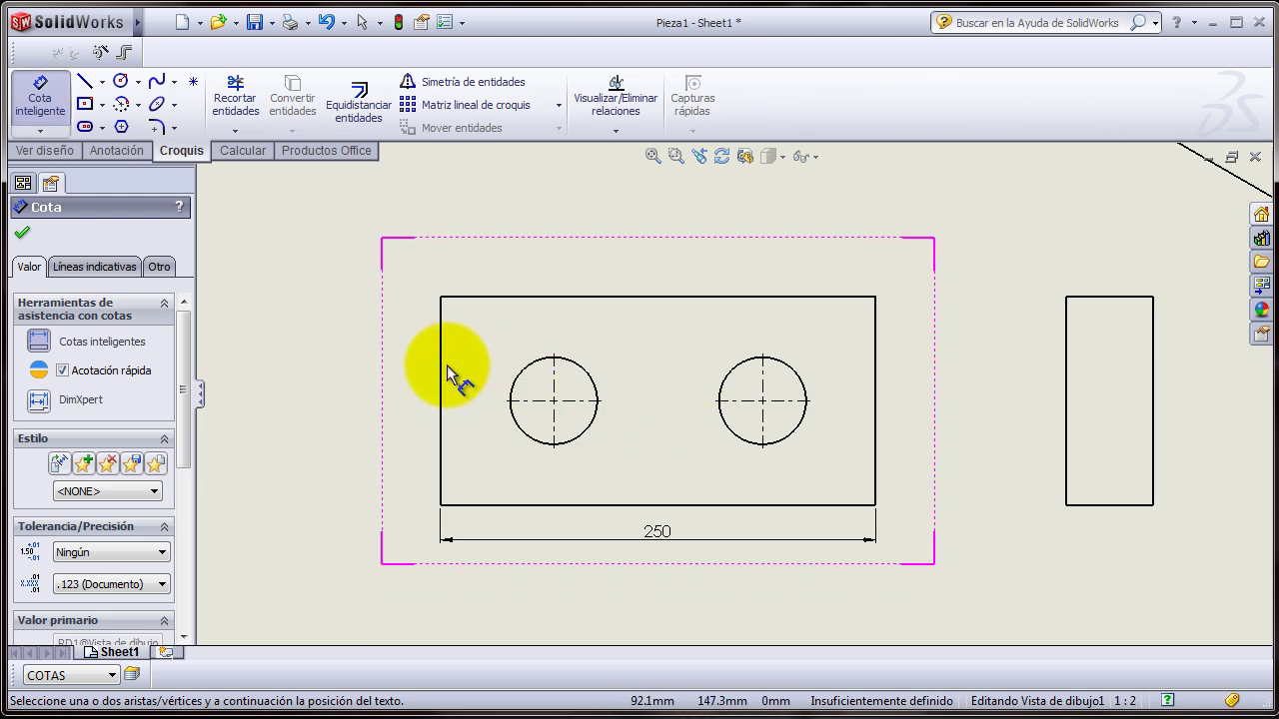
click(441, 368)
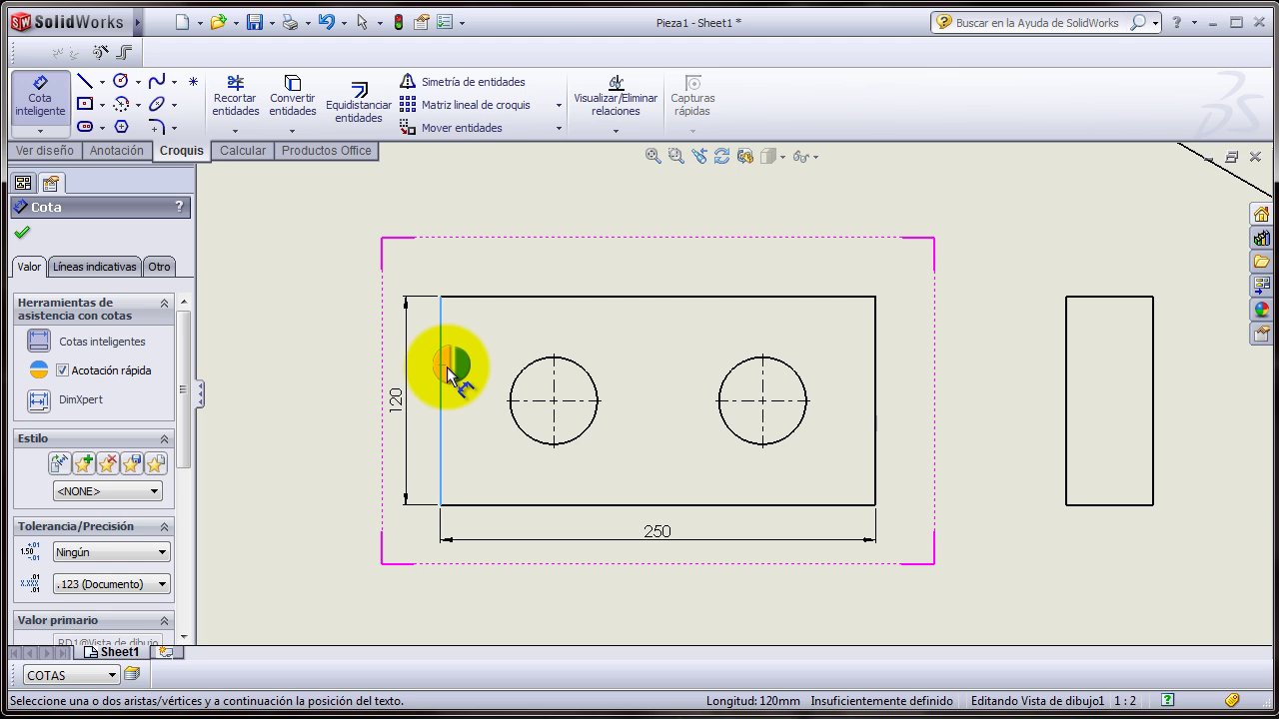
- Place the 120 vertical height dimension to the left of the plate
click(446, 369)
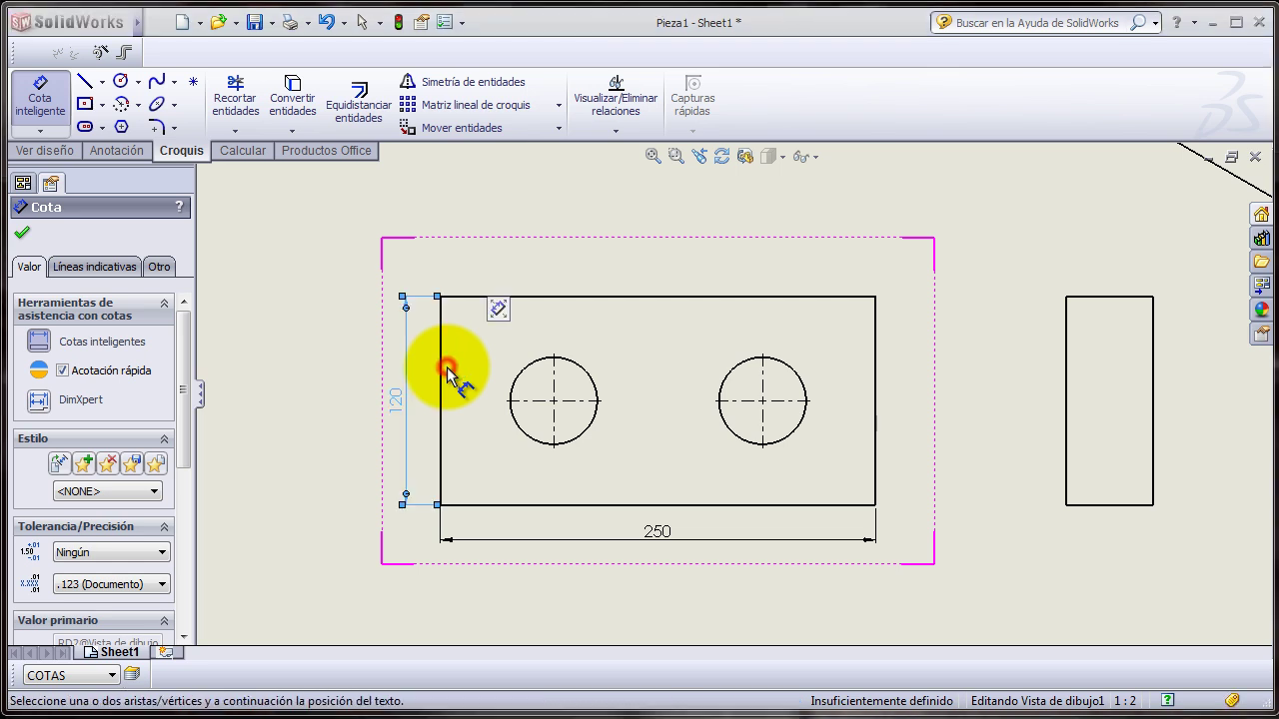
click(648, 270)
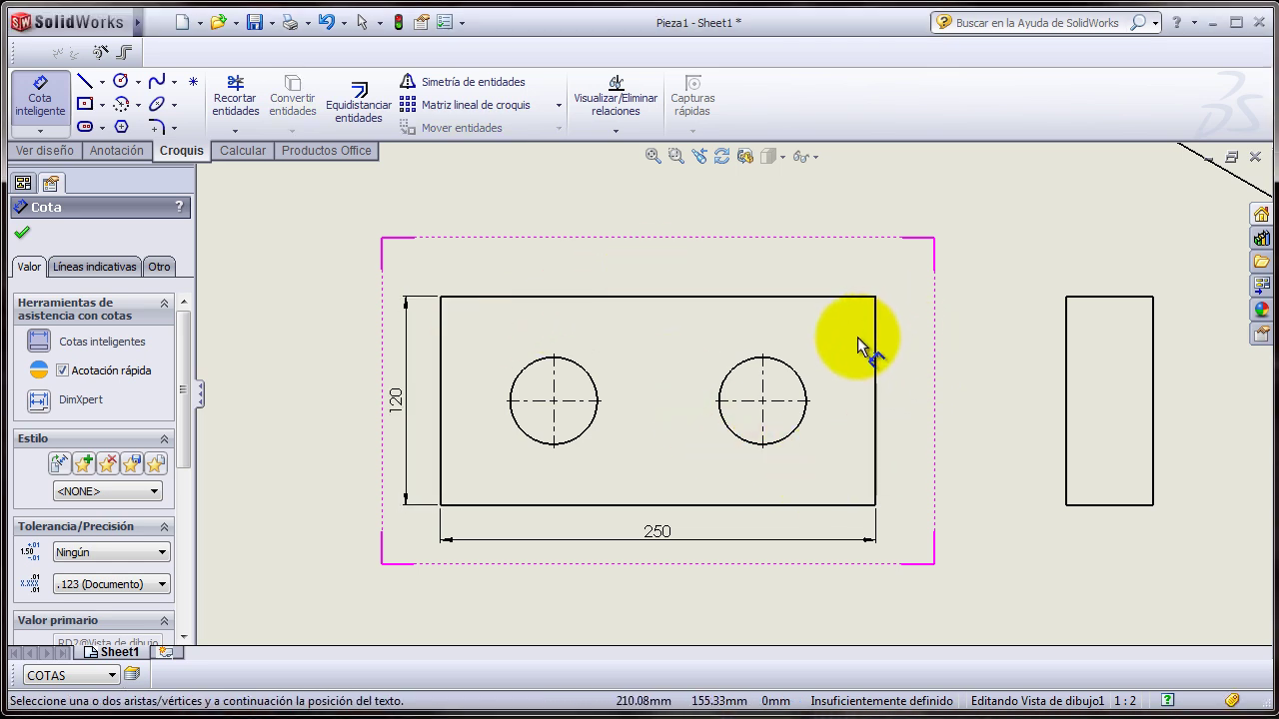
- Add a Ø50 diameter dimension to the right hole, angled toward the upper right
click(796, 372)
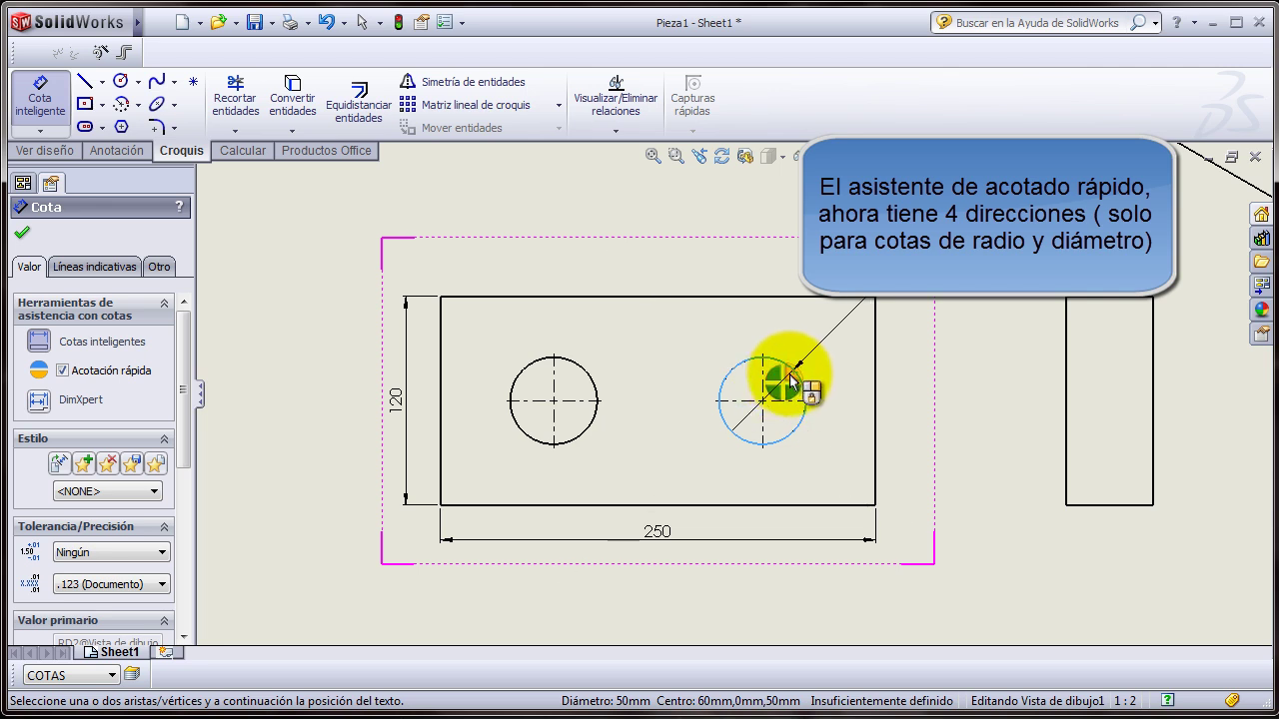
click(789, 380)
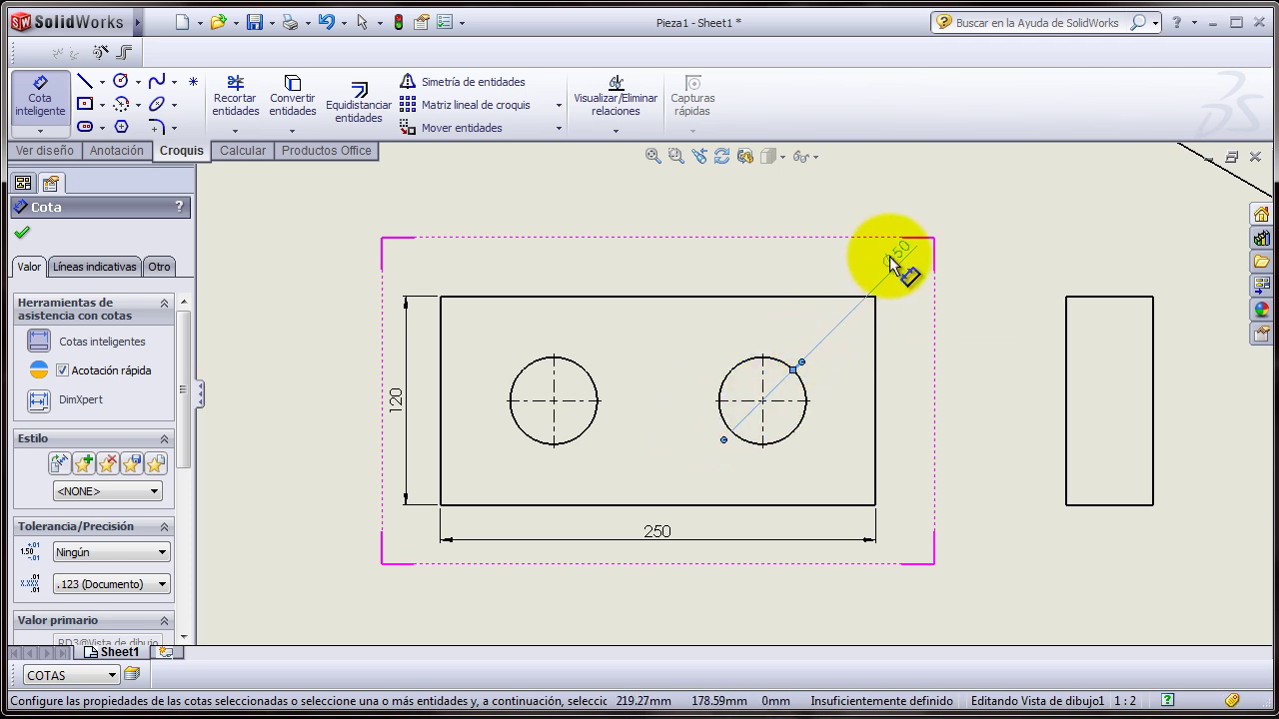
mouse_move(896, 252)
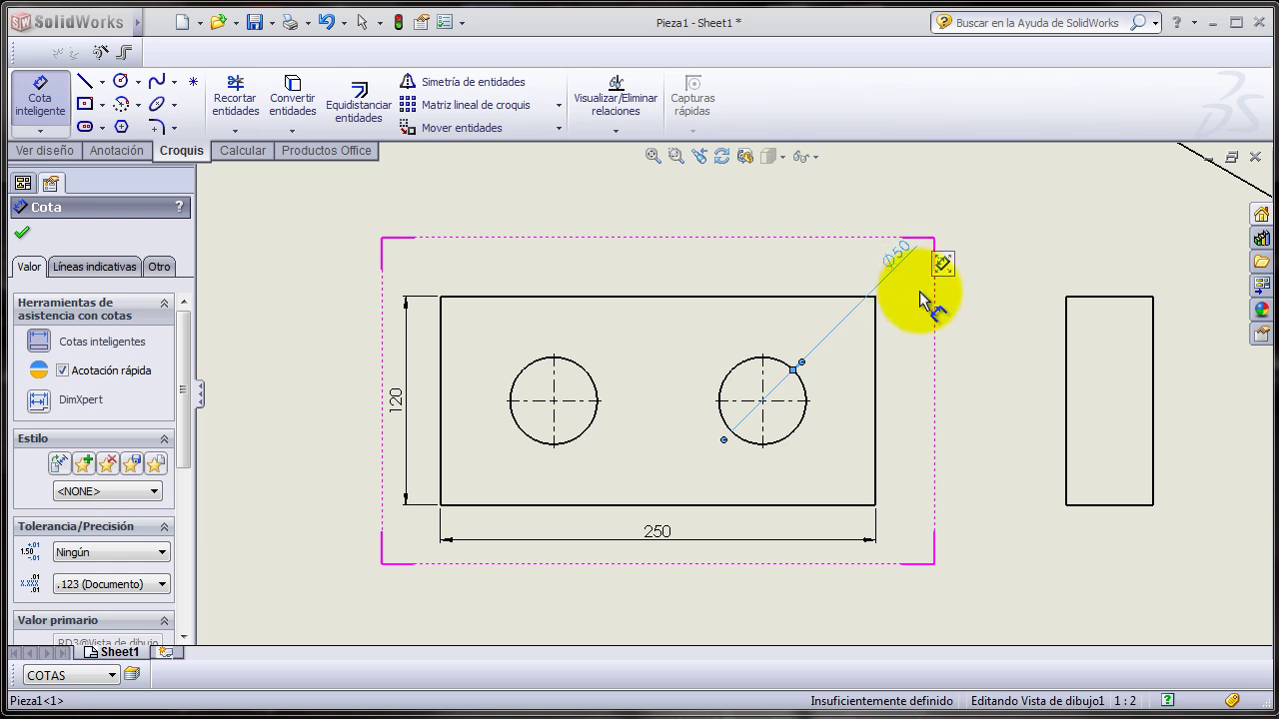
mouse_move(944, 265)
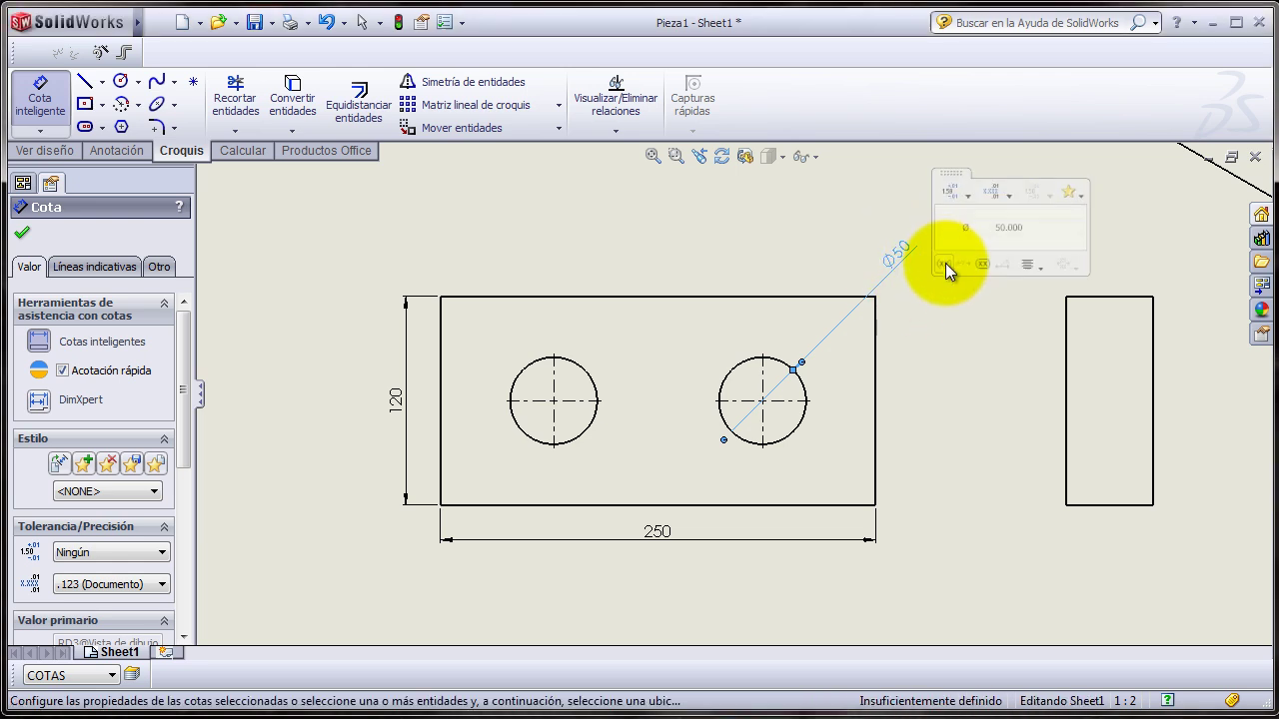
click(839, 259)
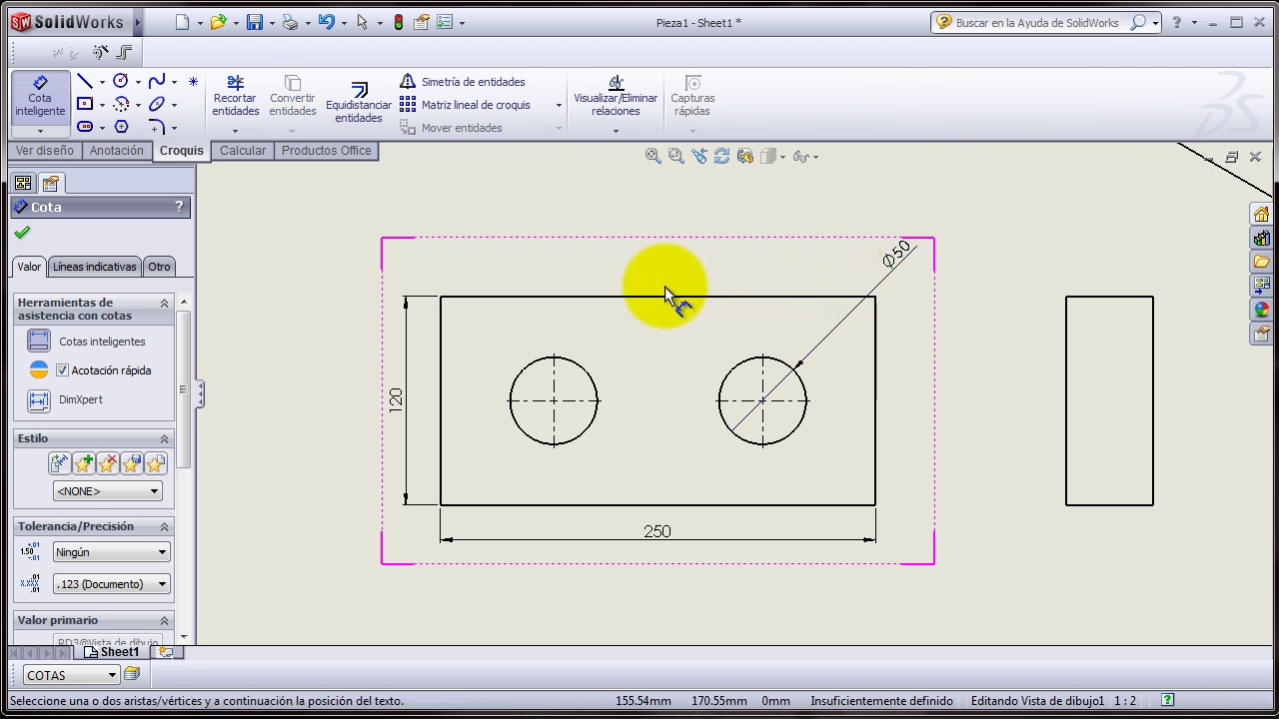
click(585, 370)
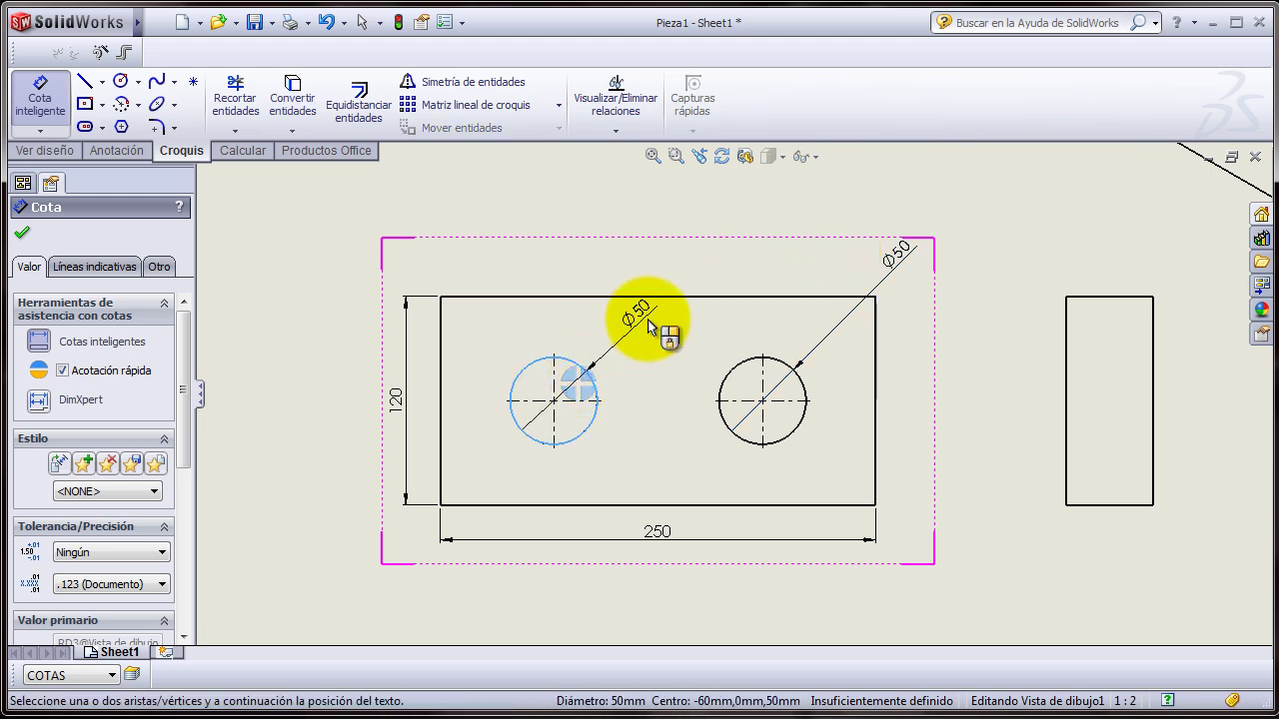
- Place the 120 hole centre-to-centre dimension just above the 250 width, then reselect it
click(739, 381)
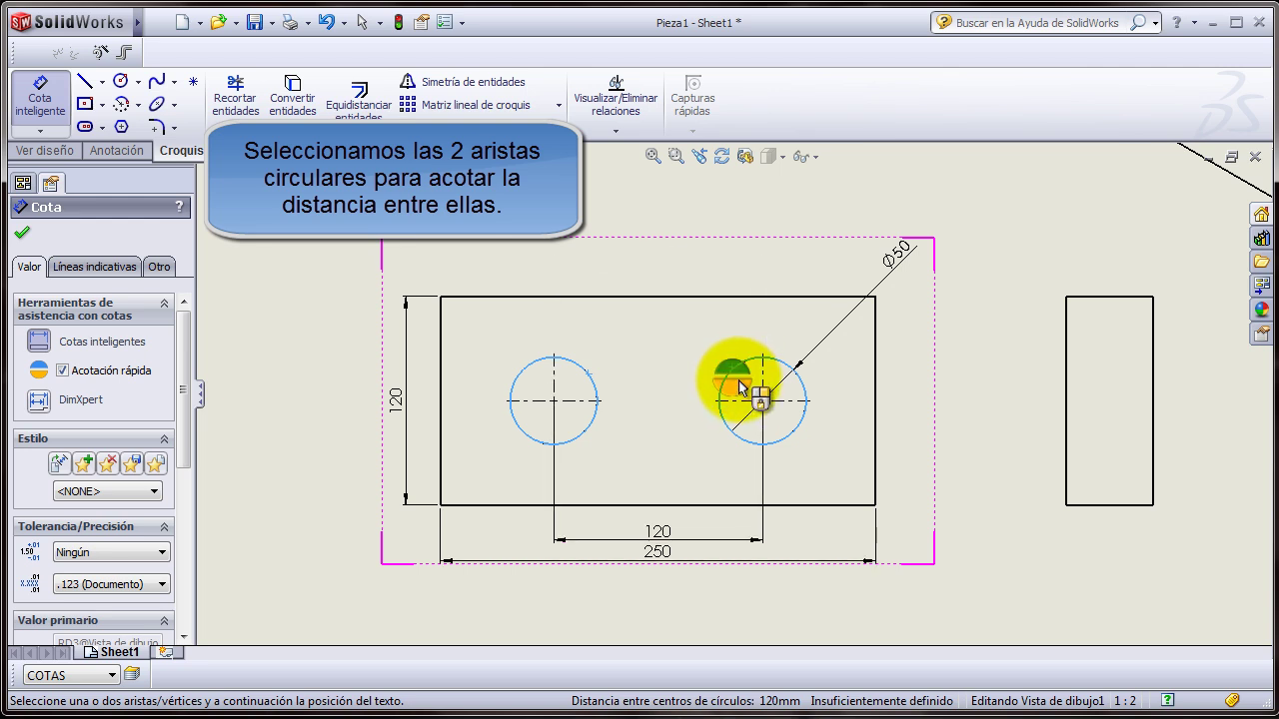
click(782, 341)
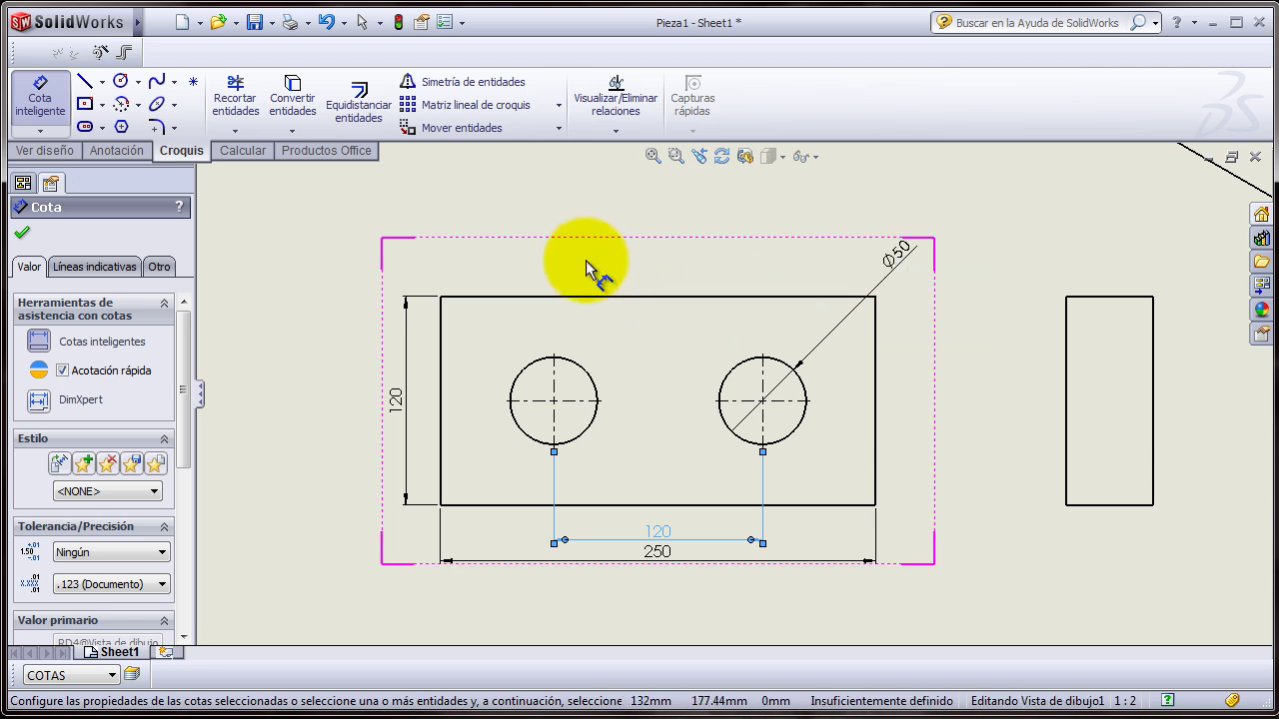
key(Escape)
mouse_move(584, 263)
middle_down()
mouse_move(663, 231)
mouse_move(626, 240)
middle_up()
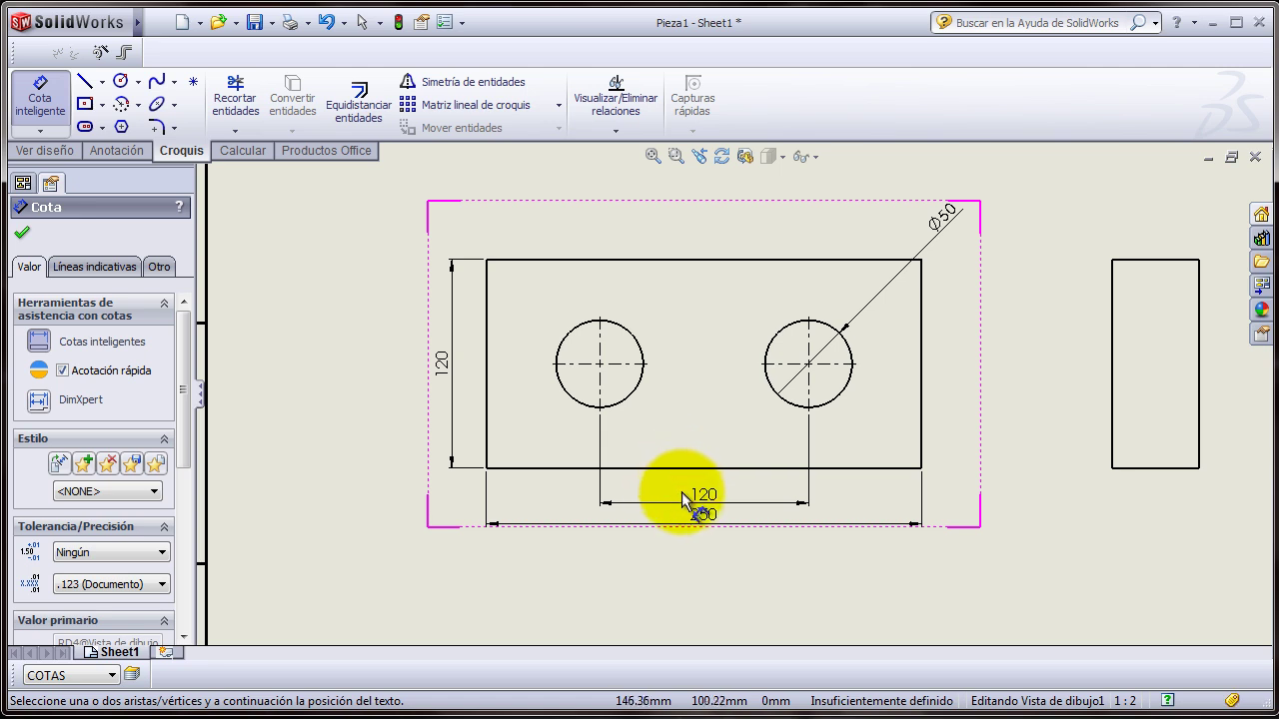
click(706, 497)
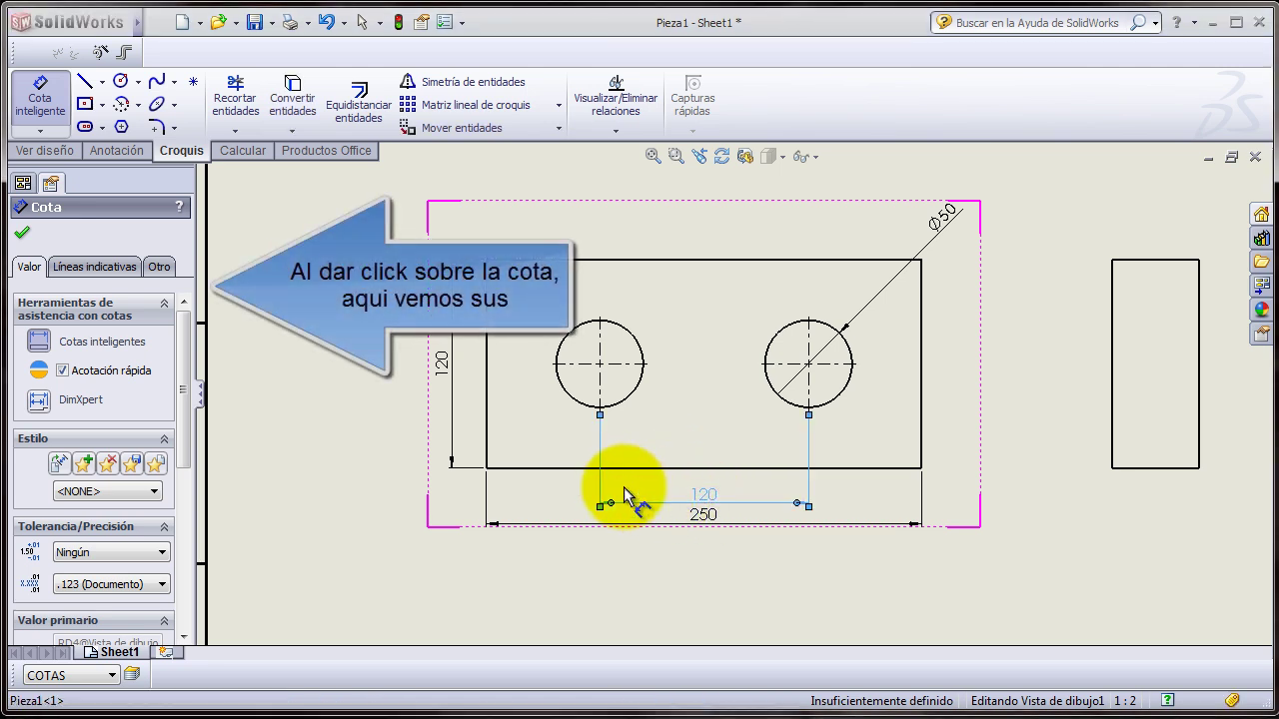
- Show the 120 spacing's Líneas indicativas settings down to Condición de arco, both set to Centro
click(100, 267)
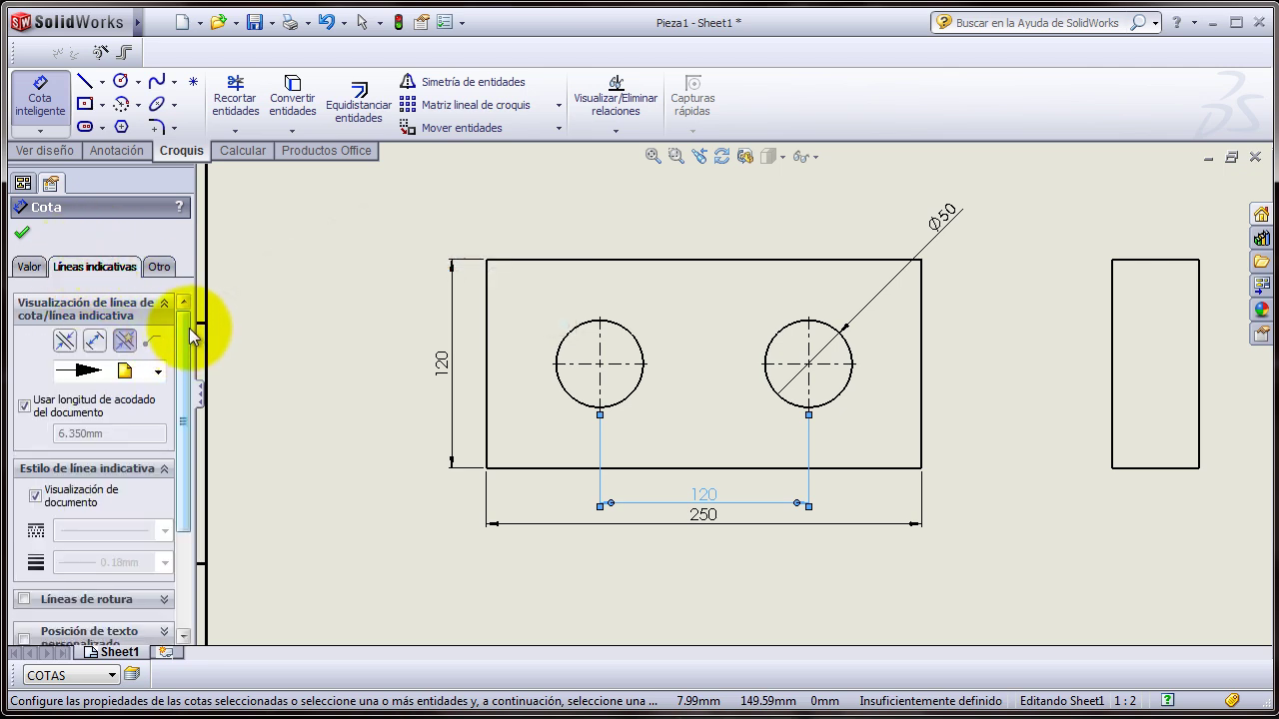
drag(187, 325, 209, 427)
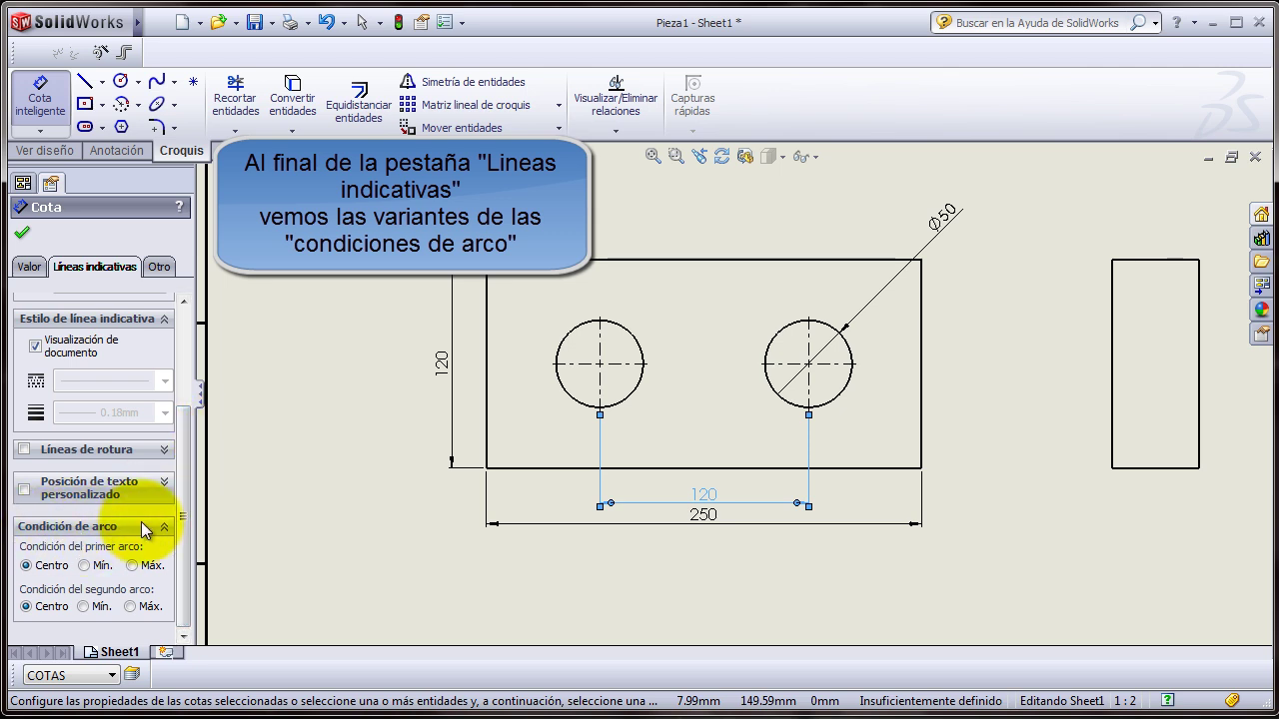
click(91, 566)
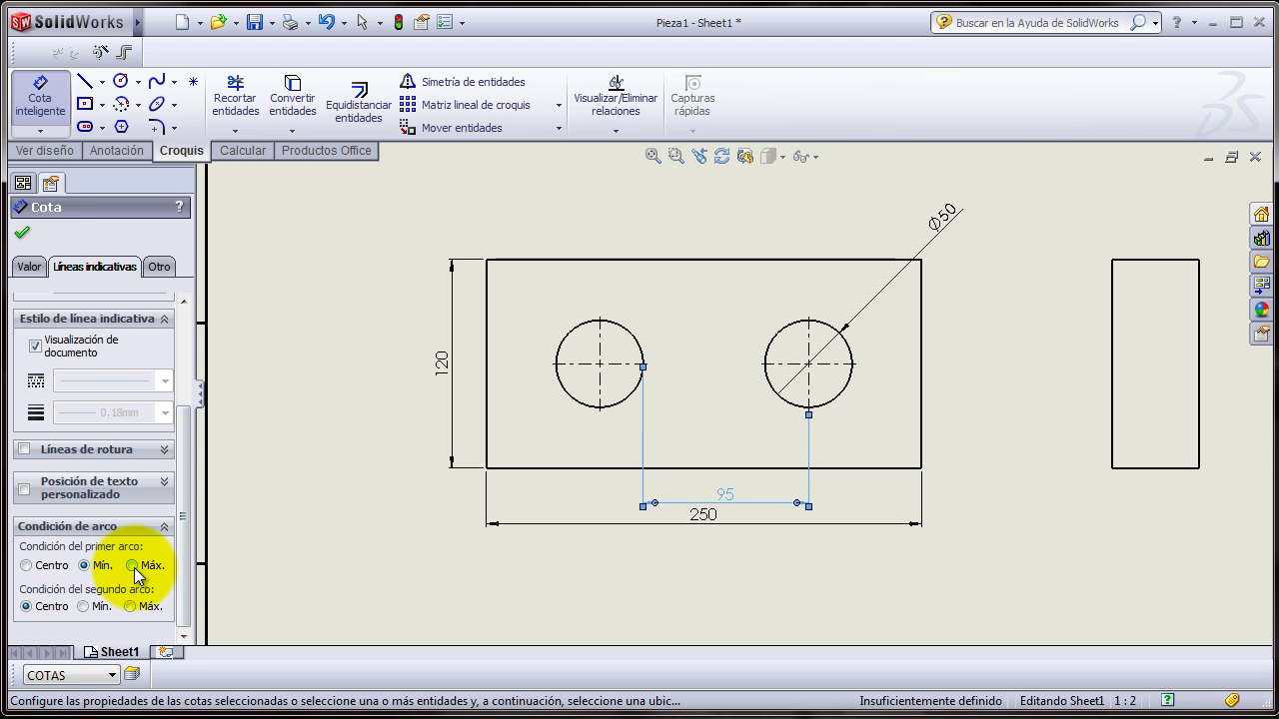
click(131, 566)
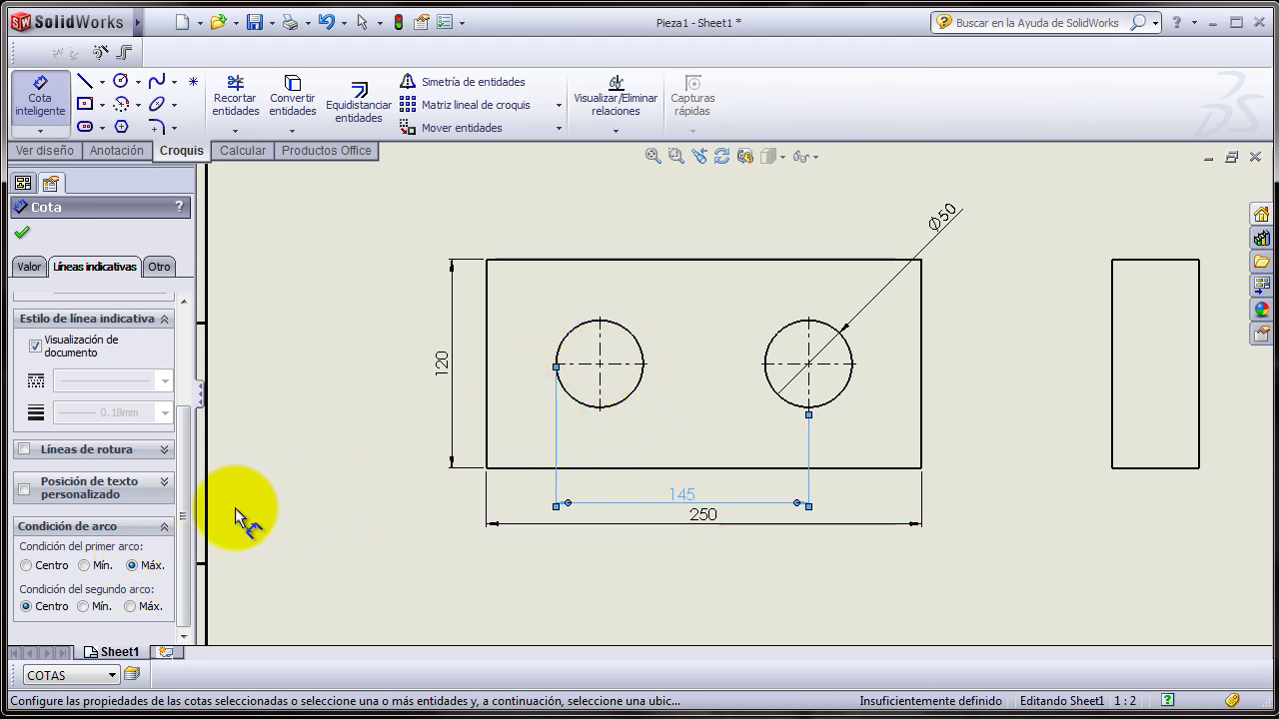
click(84, 607)
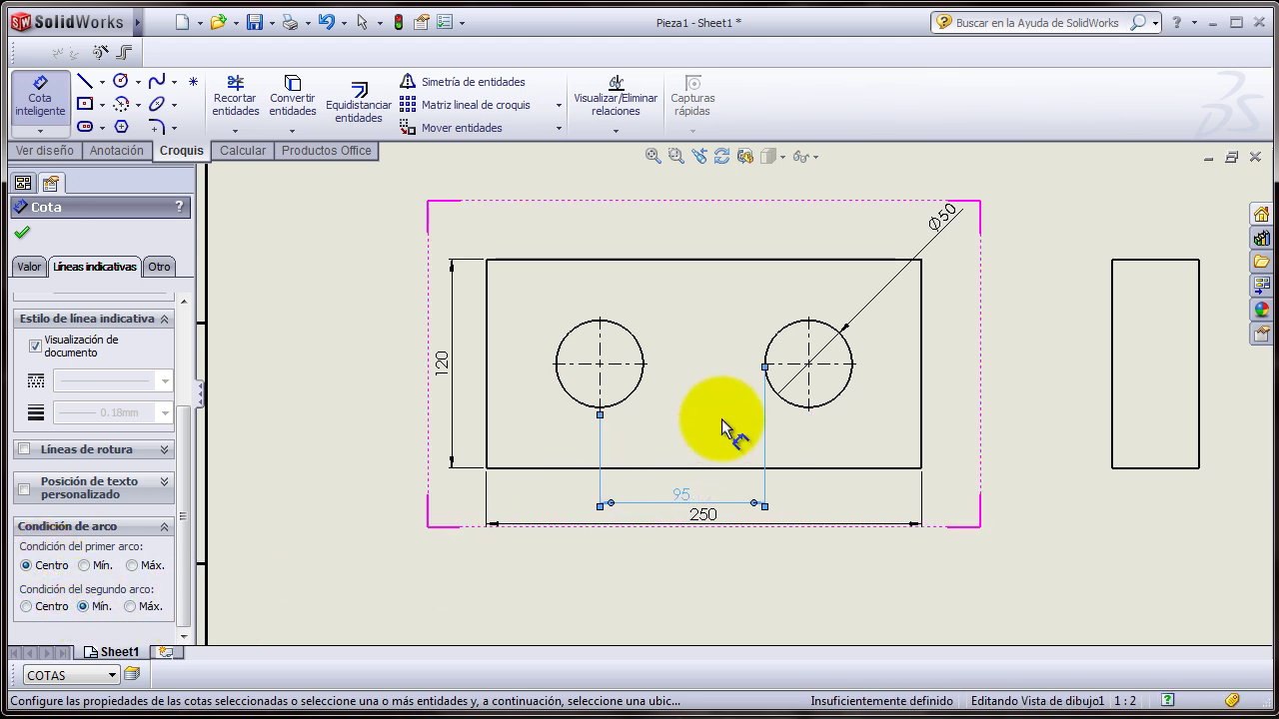
click(130, 606)
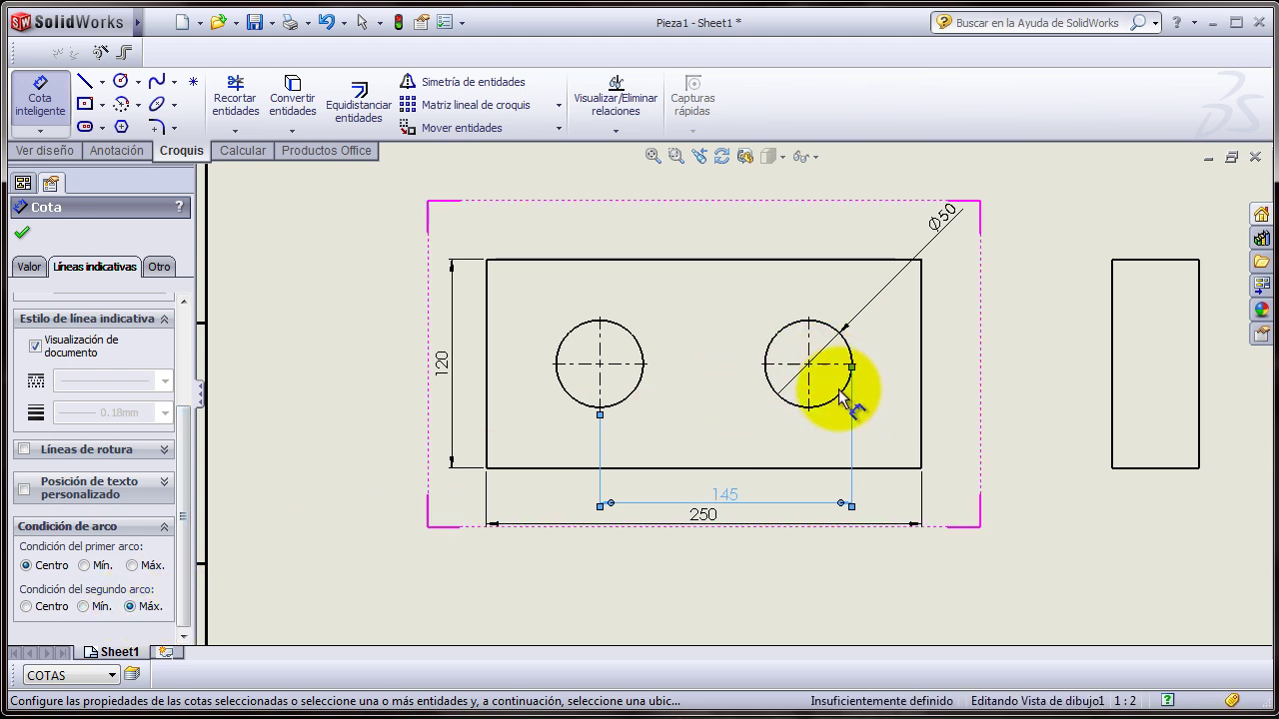
click(131, 566)
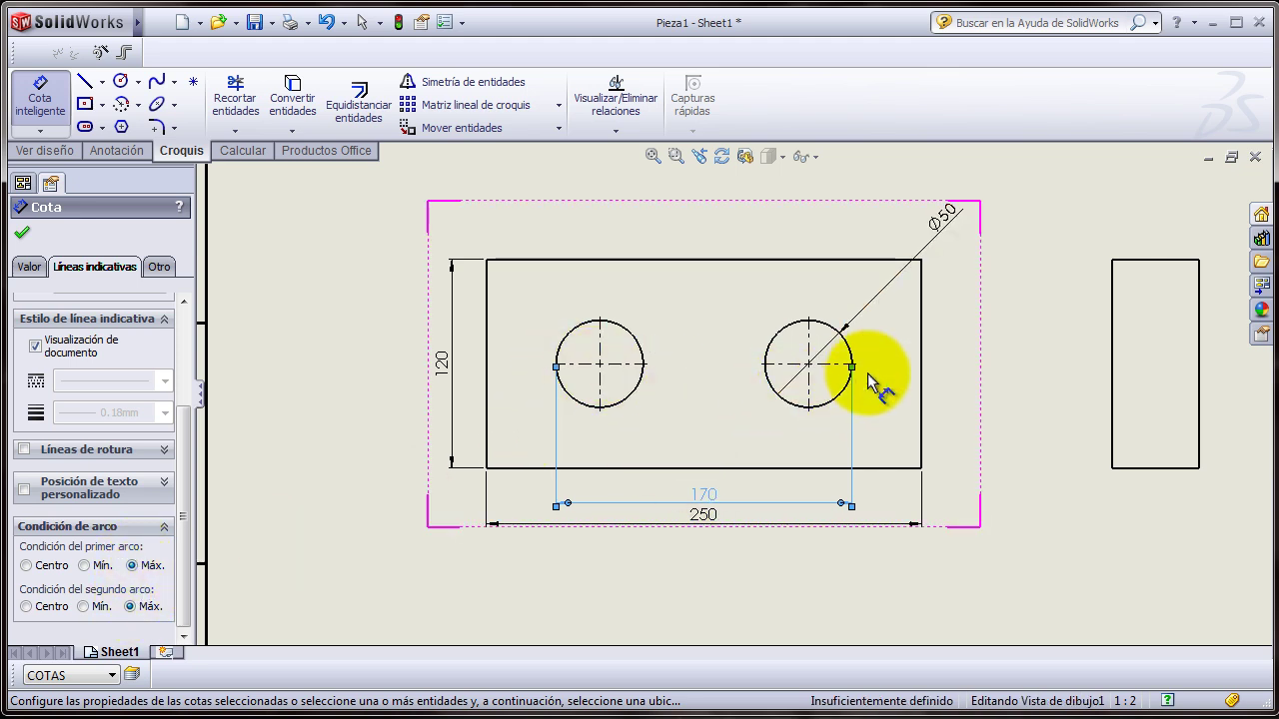
click(85, 565)
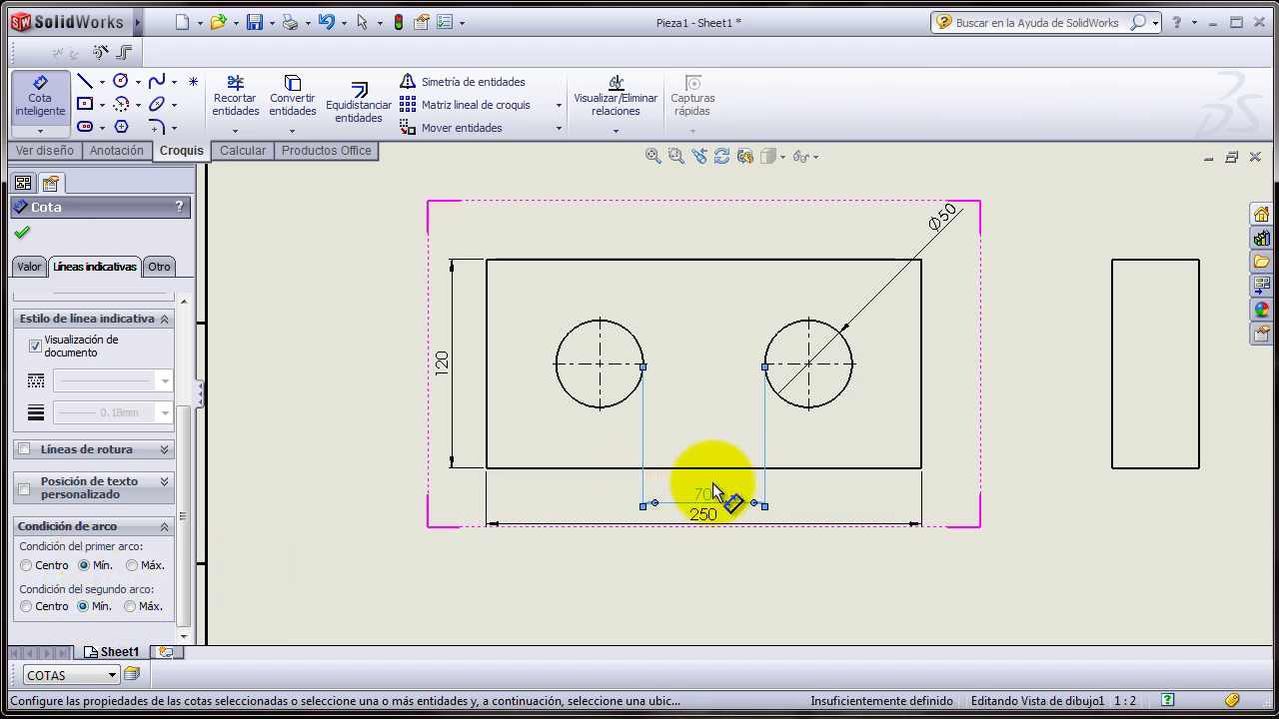
click(25, 606)
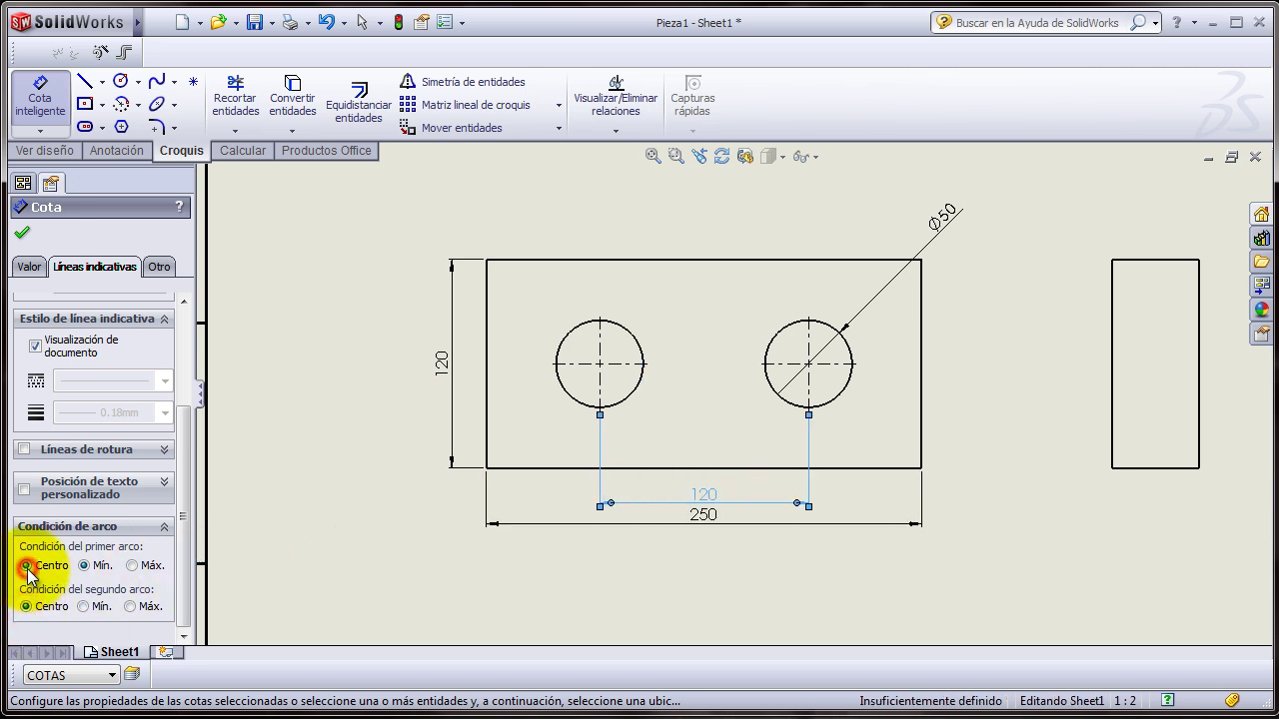
- Confirm the 120 spacing dimension and reframe the sheet around the fully dimensioned front view
click(22, 233)
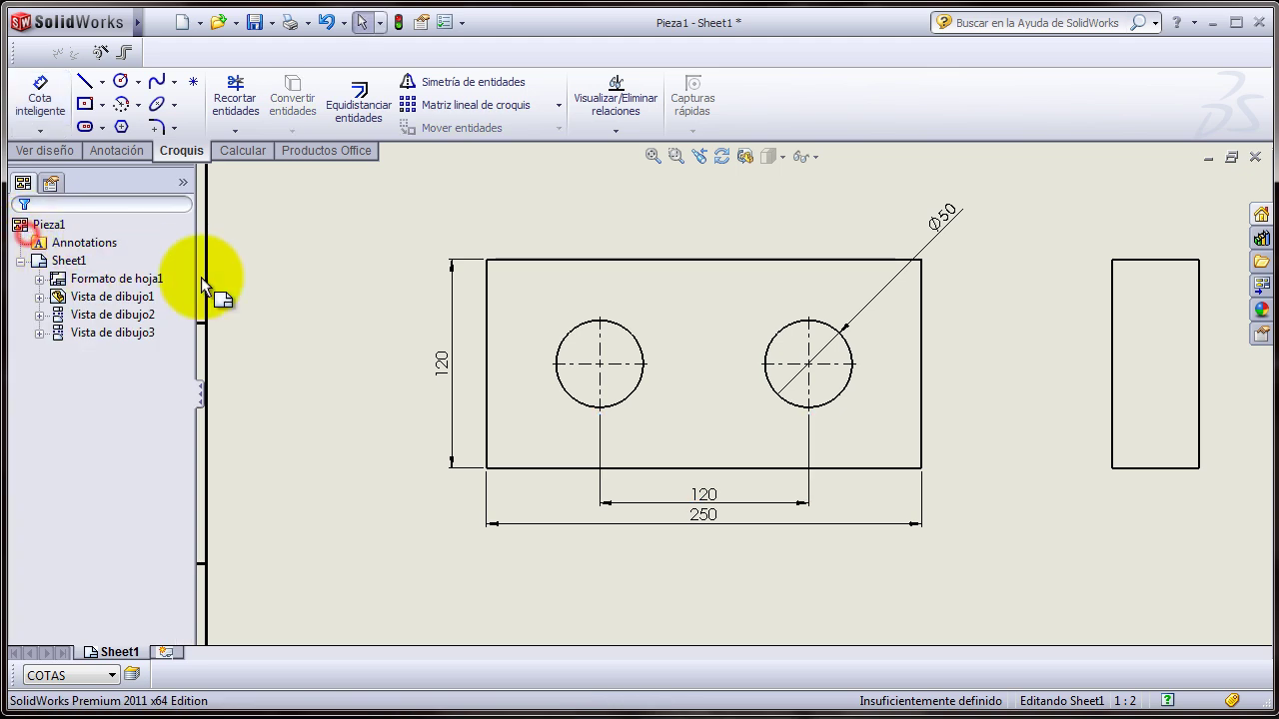
scroll(793, 366, up, 1)
scroll(828, 366, up, 1)
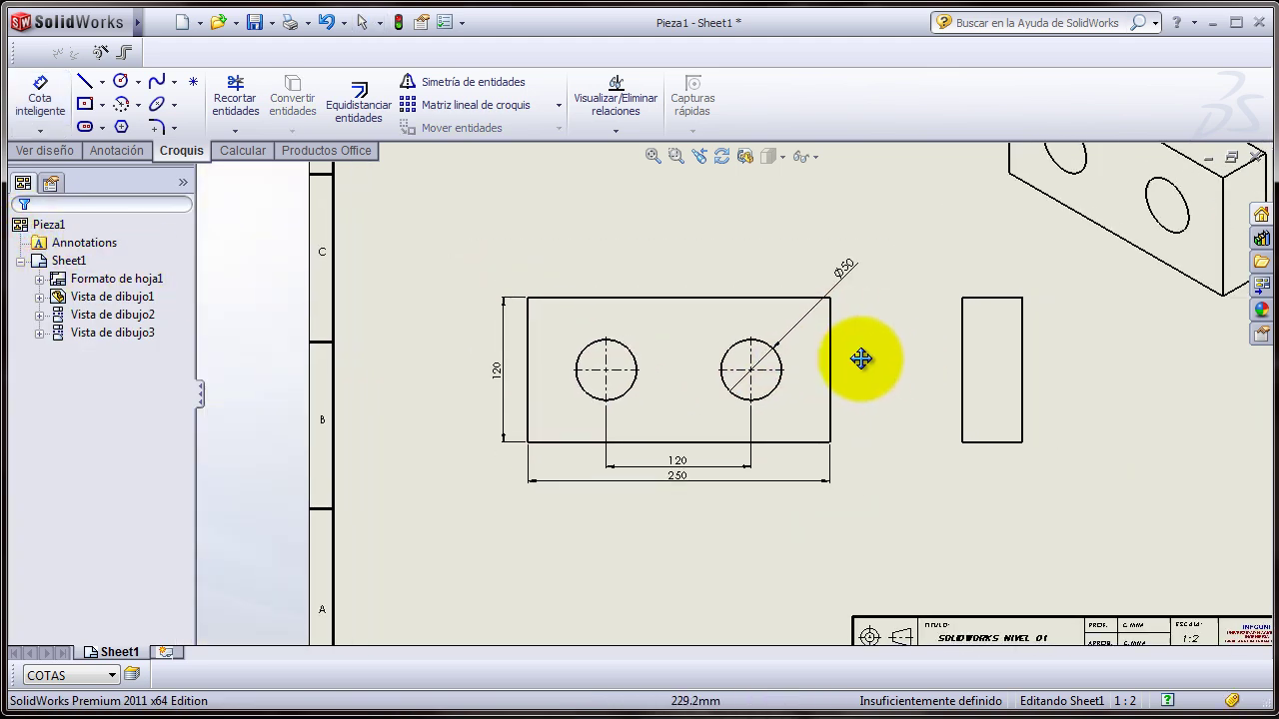
scroll(799, 378, up, 1)
mouse_move(799, 378)
middle_down()
mouse_move(865, 371)
mouse_move(842, 384)
middle_up()
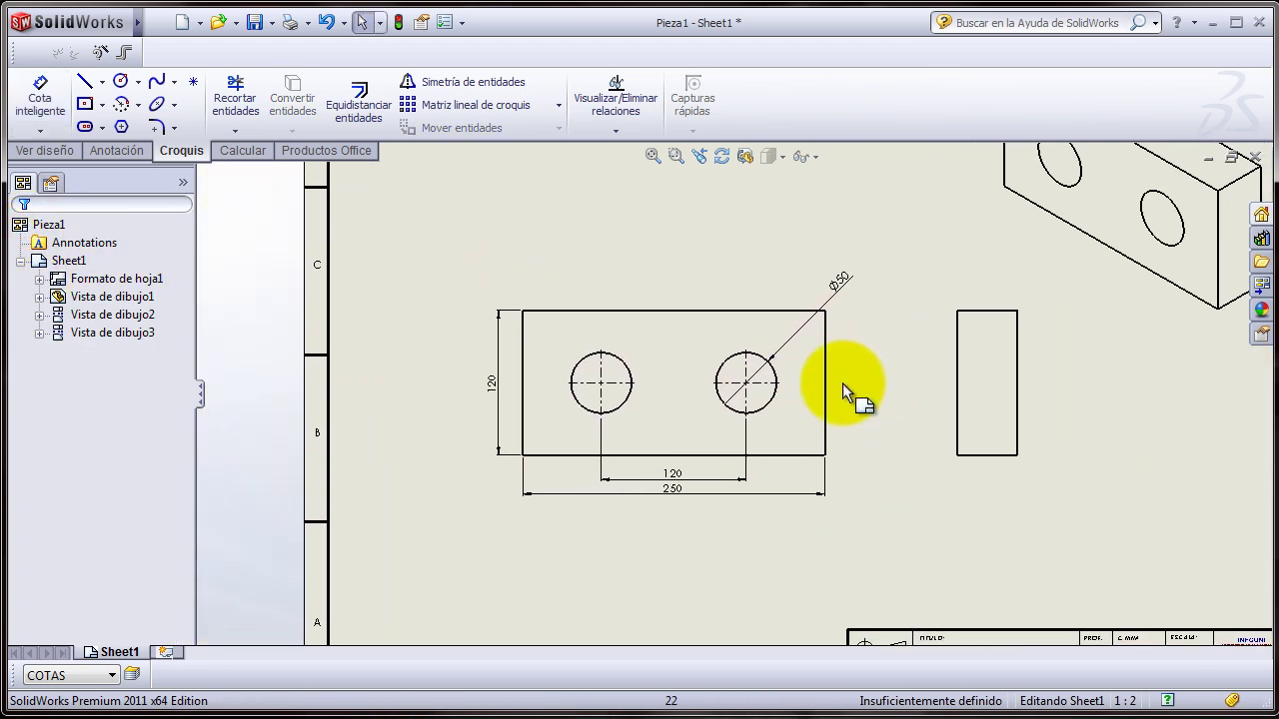
scroll(689, 412, down, 3)
scroll(739, 422, down, 1)
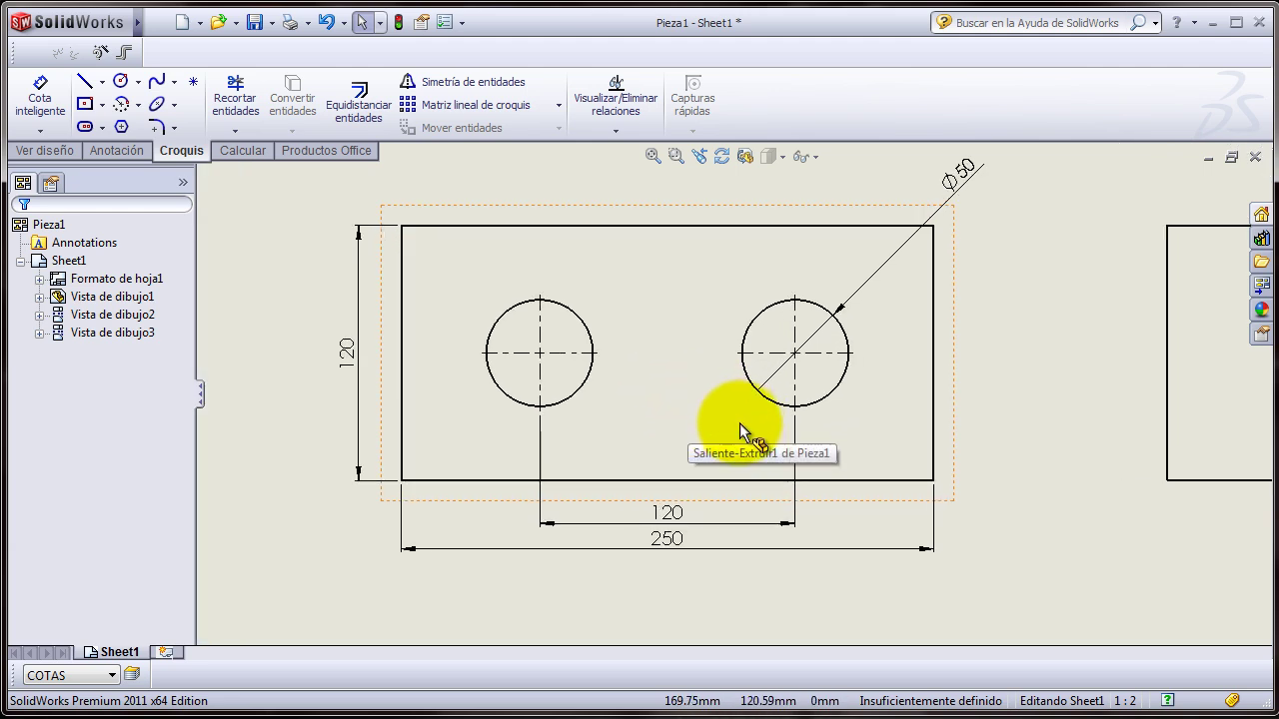
middle_drag(729, 398, 736, 422)
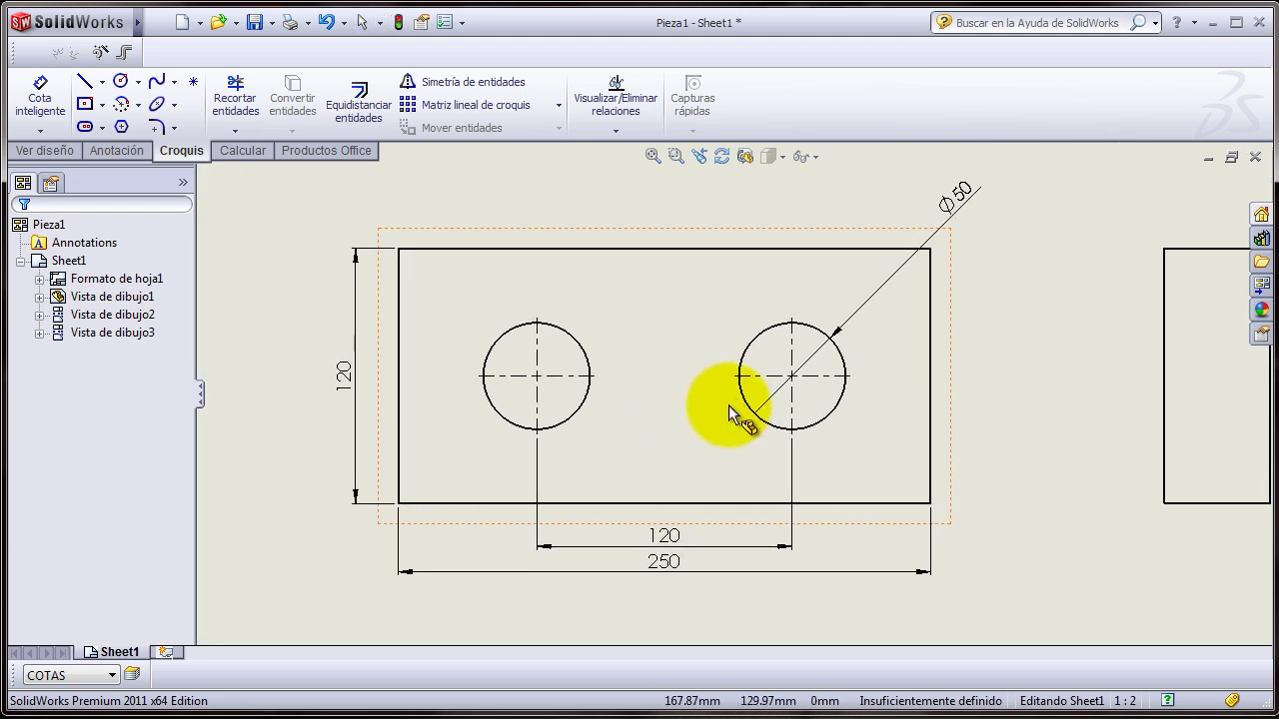
click(1053, 374)
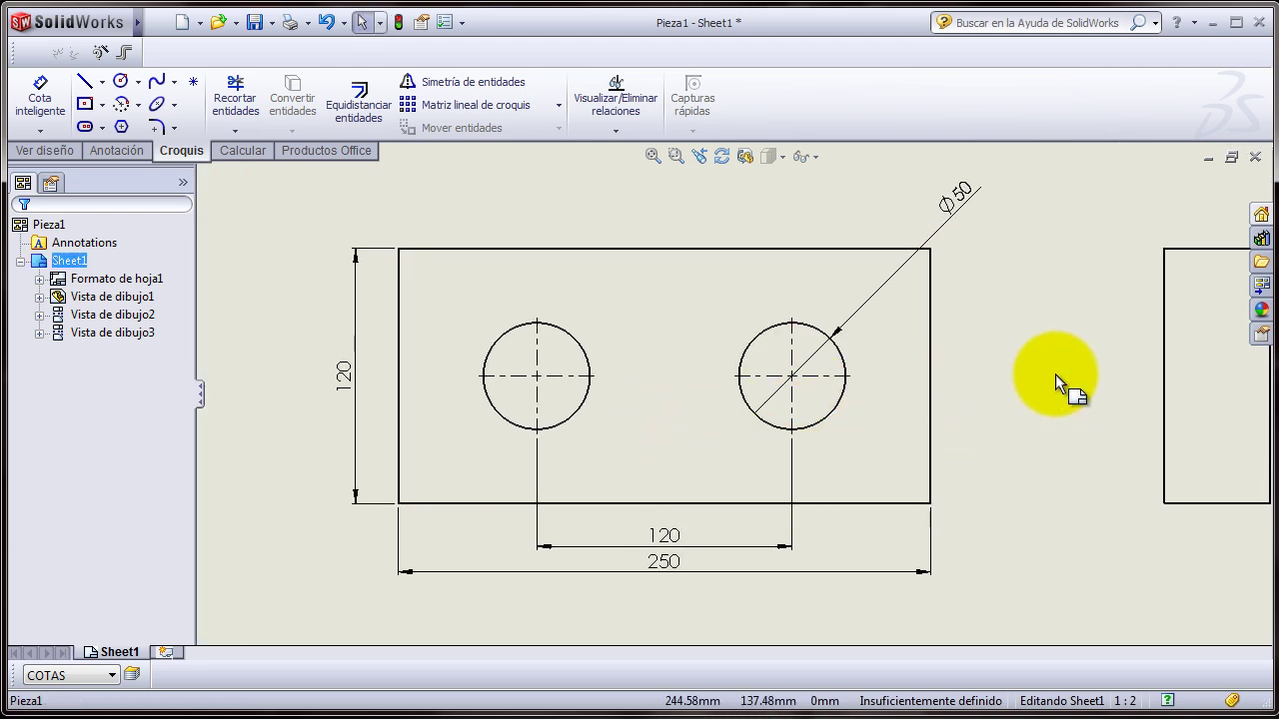